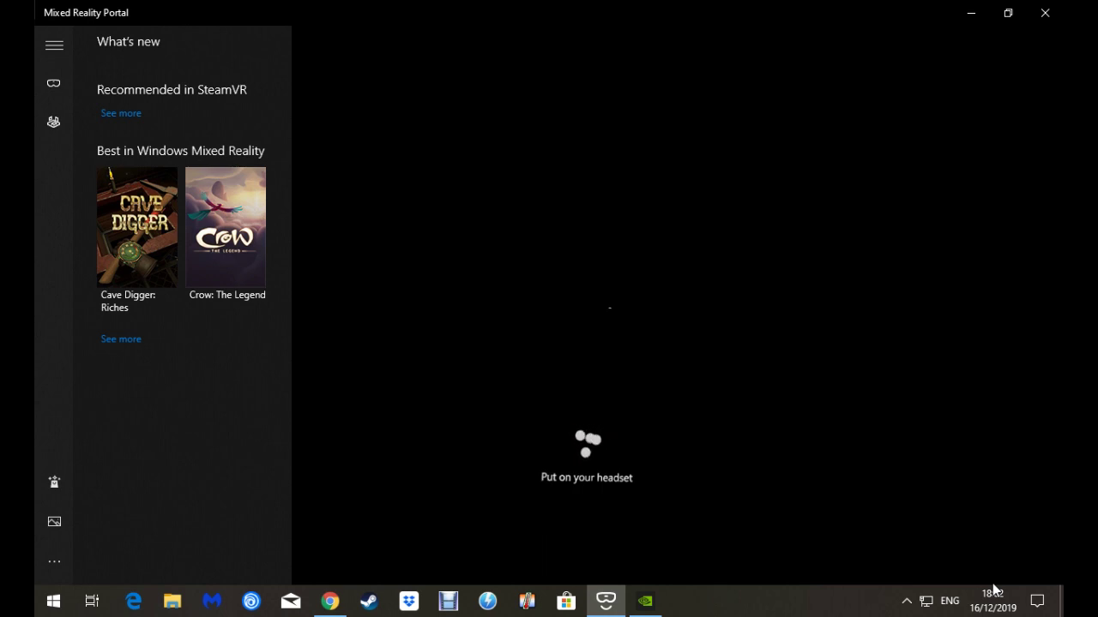
Scroll up and down through the current page to review it
{"action": "mouse_move", "coordinate": [247, 34]}
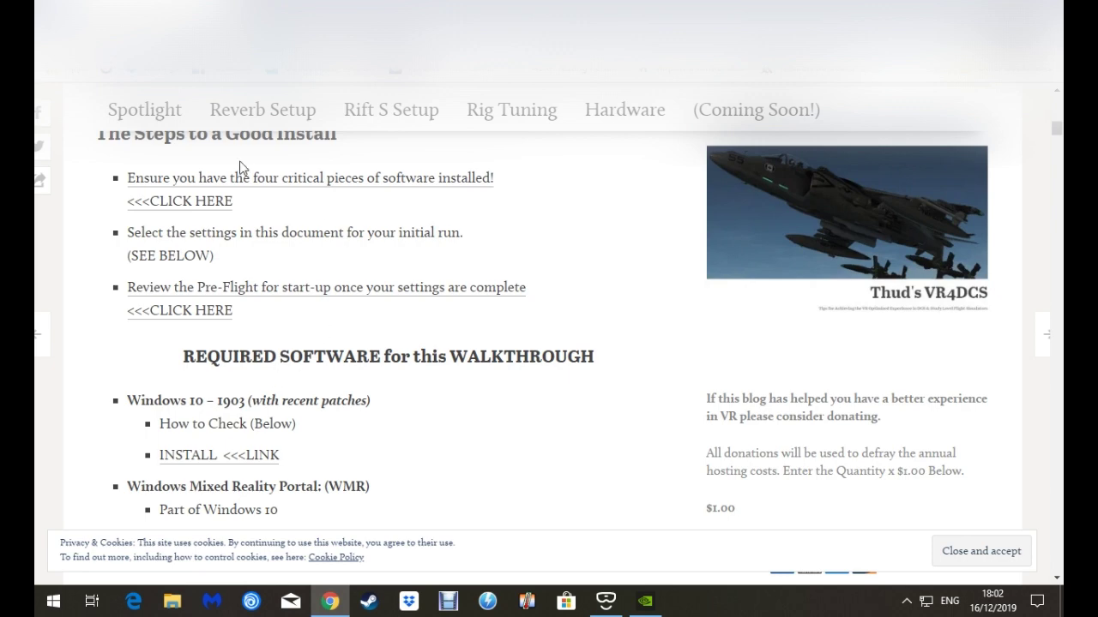
{"action": "scroll", "coordinate": [307, 279], "scroll_direction": "up", "scroll_amount": 7}
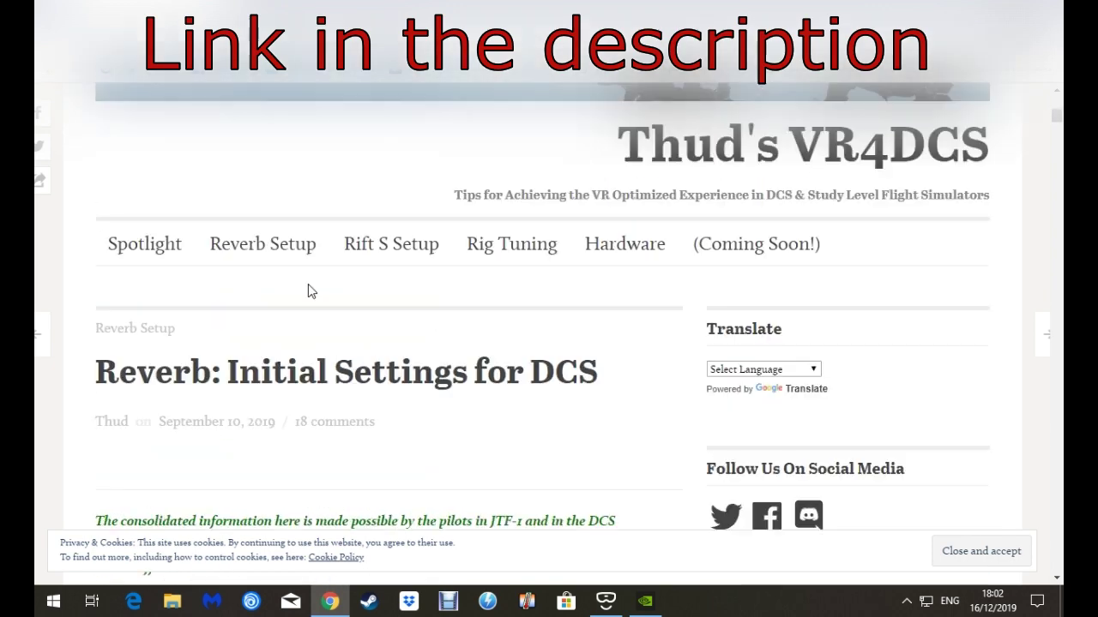
{"action": "scroll", "coordinate": [310, 289], "scroll_direction": "up", "scroll_amount": 6}
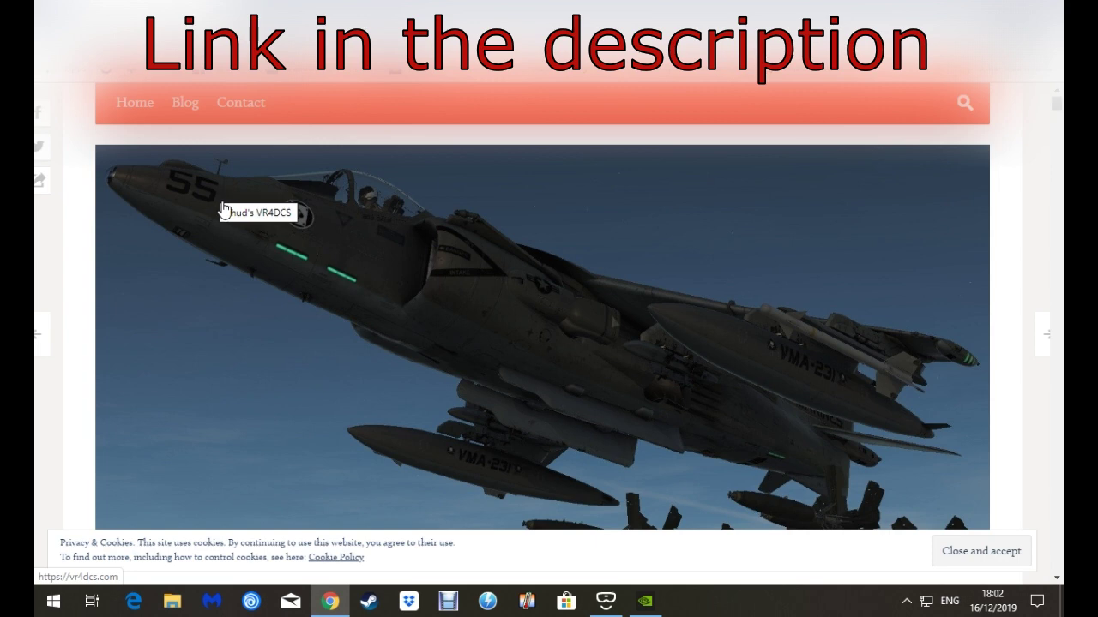
{"action": "scroll", "coordinate": [243, 248], "scroll_direction": "down", "scroll_amount": 3}
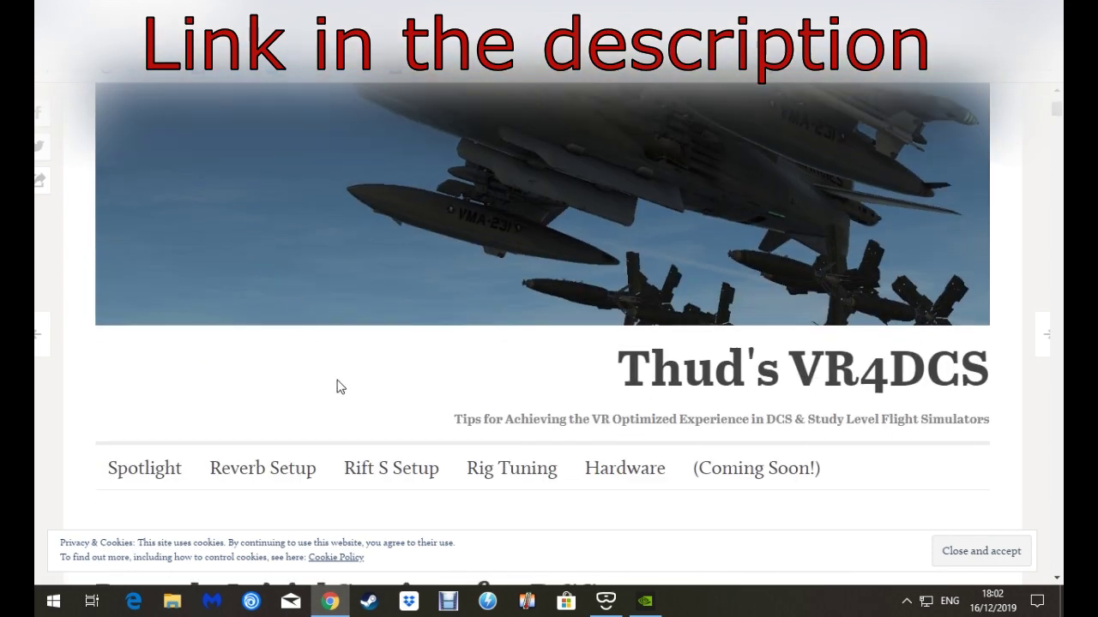
{"action": "scroll", "coordinate": [375, 379], "scroll_direction": "down", "scroll_amount": 4}
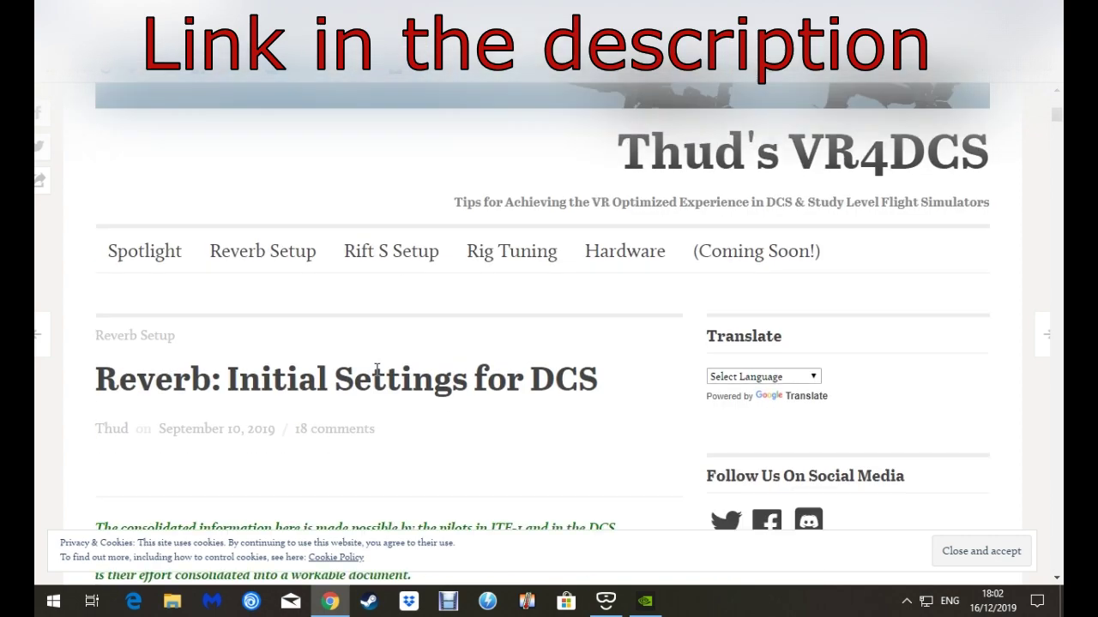
{"action": "scroll", "coordinate": [380, 377], "scroll_direction": "down", "scroll_amount": 5}
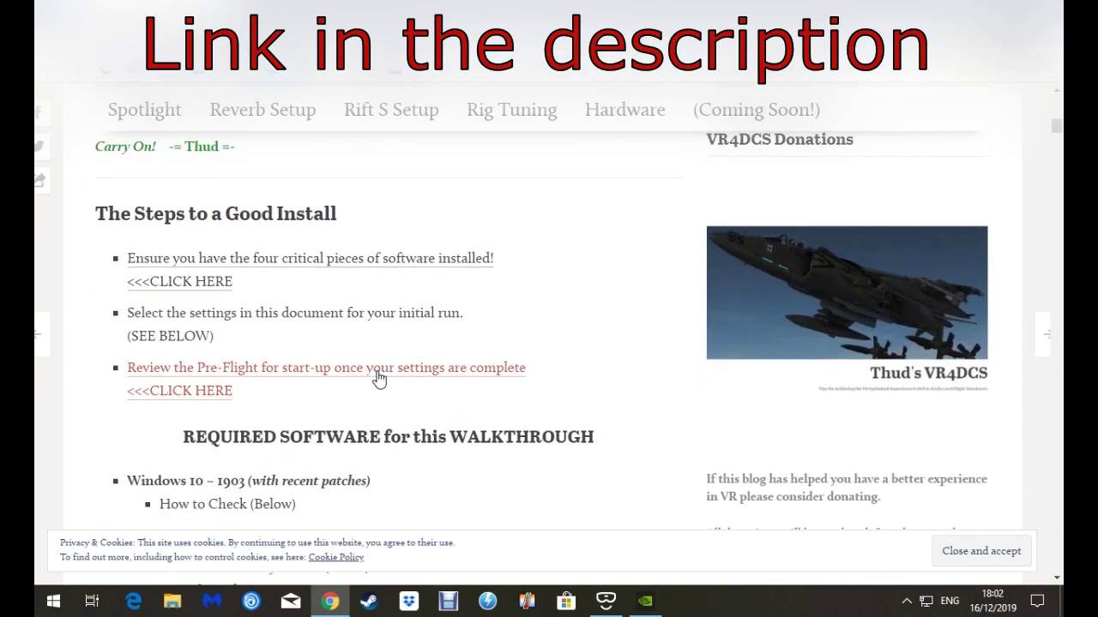
{"action": "scroll", "coordinate": [534, 366], "scroll_direction": "down", "scroll_amount": 1}
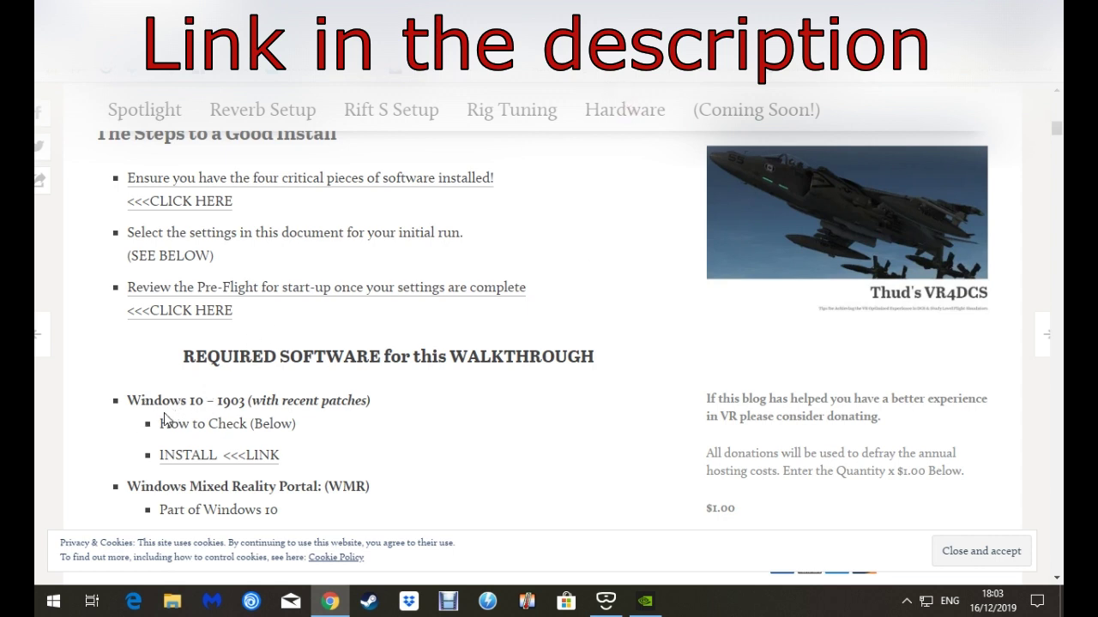
{"action": "scroll", "coordinate": [121, 433], "scroll_direction": "down", "scroll_amount": 1}
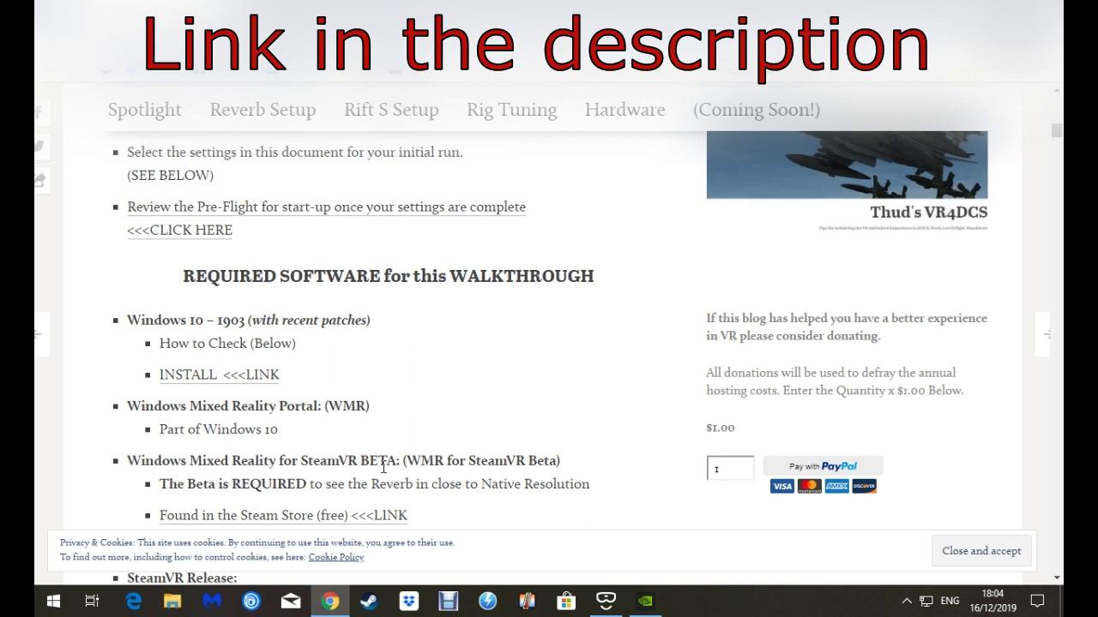
{"action": "scroll", "coordinate": [482, 468], "scroll_direction": "down", "scroll_amount": 1}
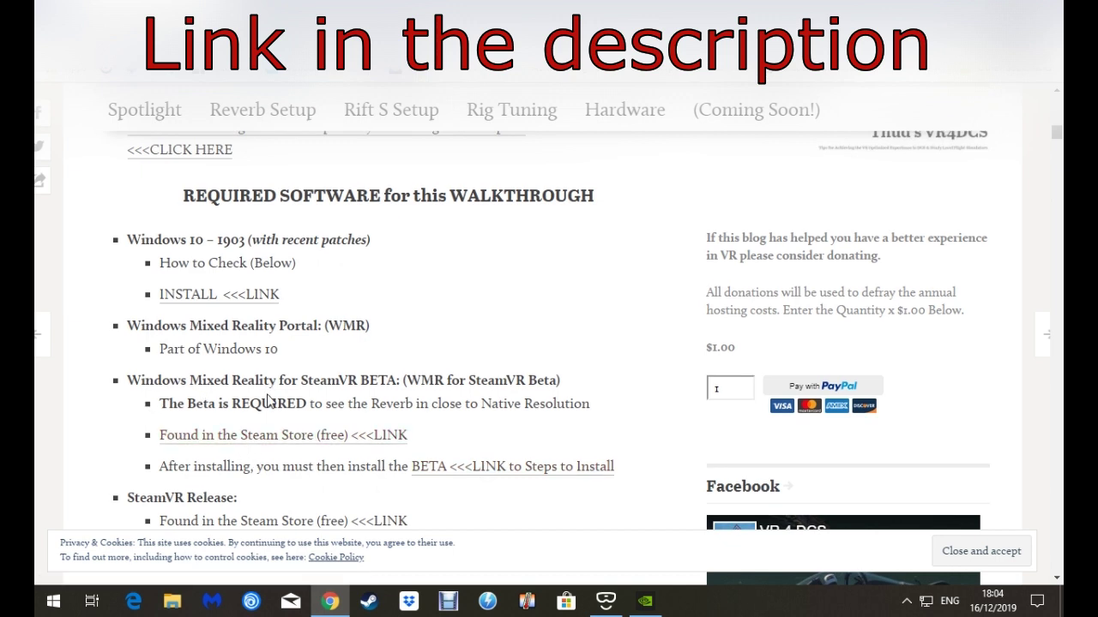
In Steam, search the store for 'windows' to find Windows Mixed Reality for SteamVR, then go to the Library
{"action": "left_click", "coordinate": [370, 602]}
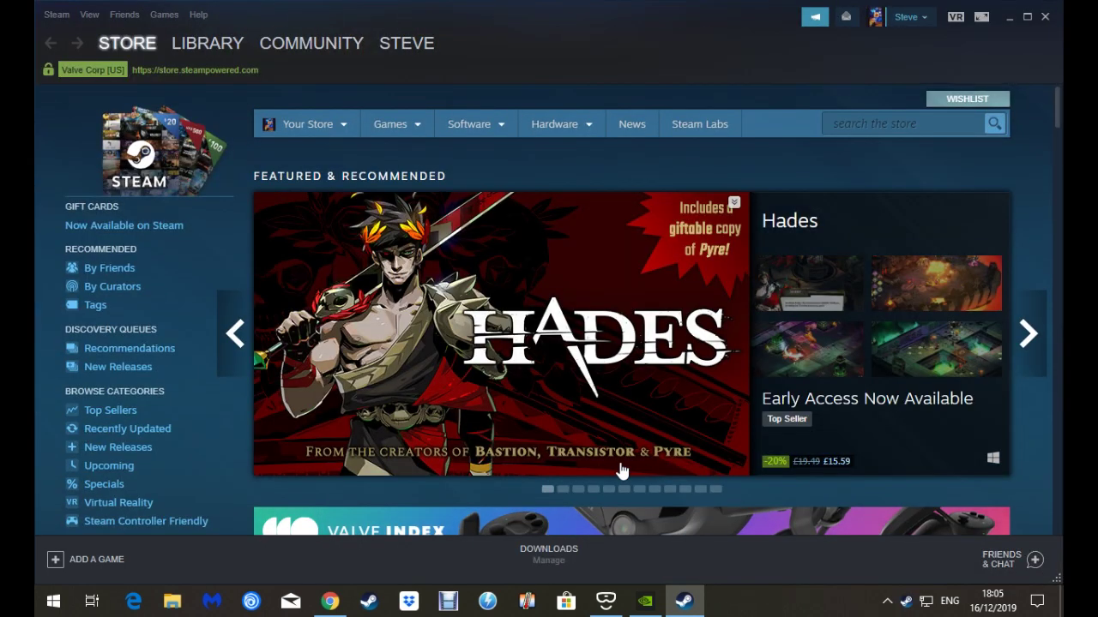
{"action": "left_click", "coordinate": [858, 127]}
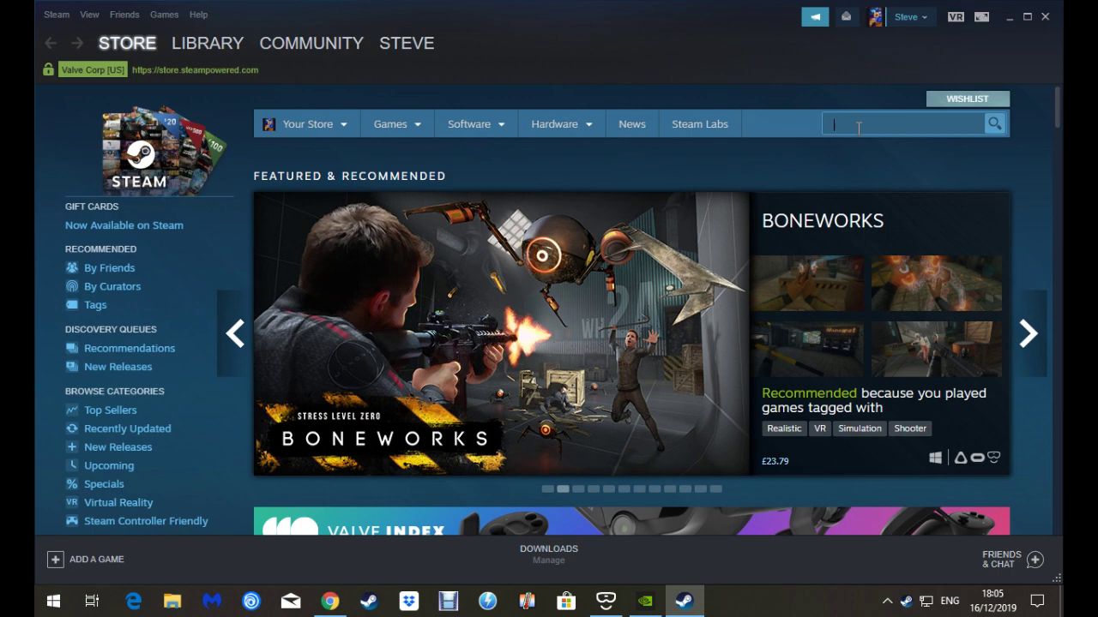
{"action": "type", "text": "windows"}
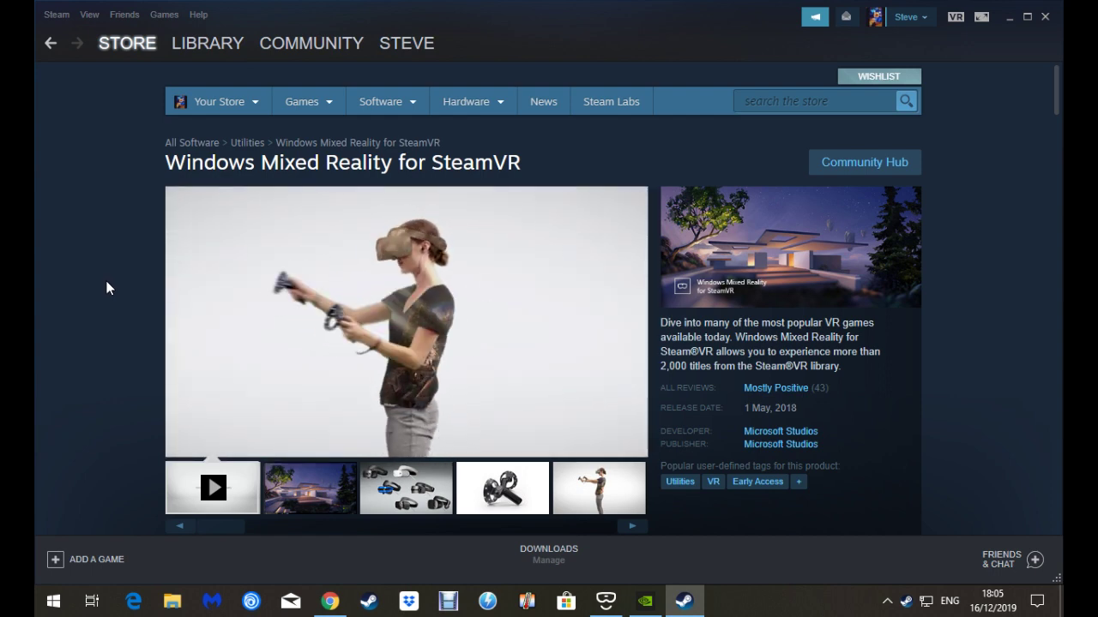
{"action": "mouse_move", "coordinate": [171, 41]}
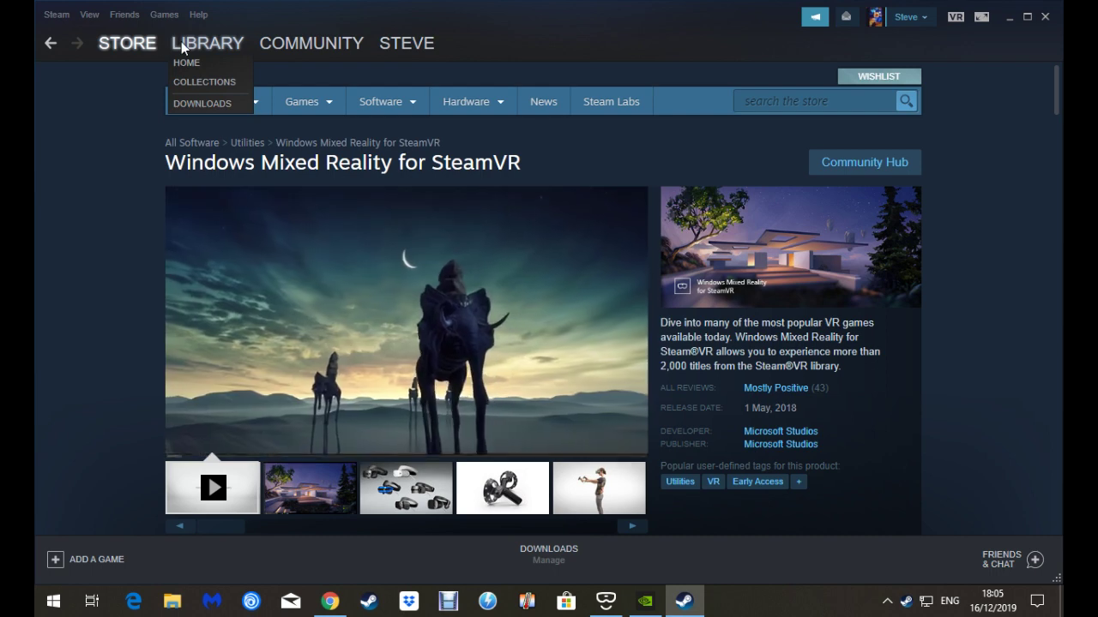
{"action": "left_click", "coordinate": [207, 43]}
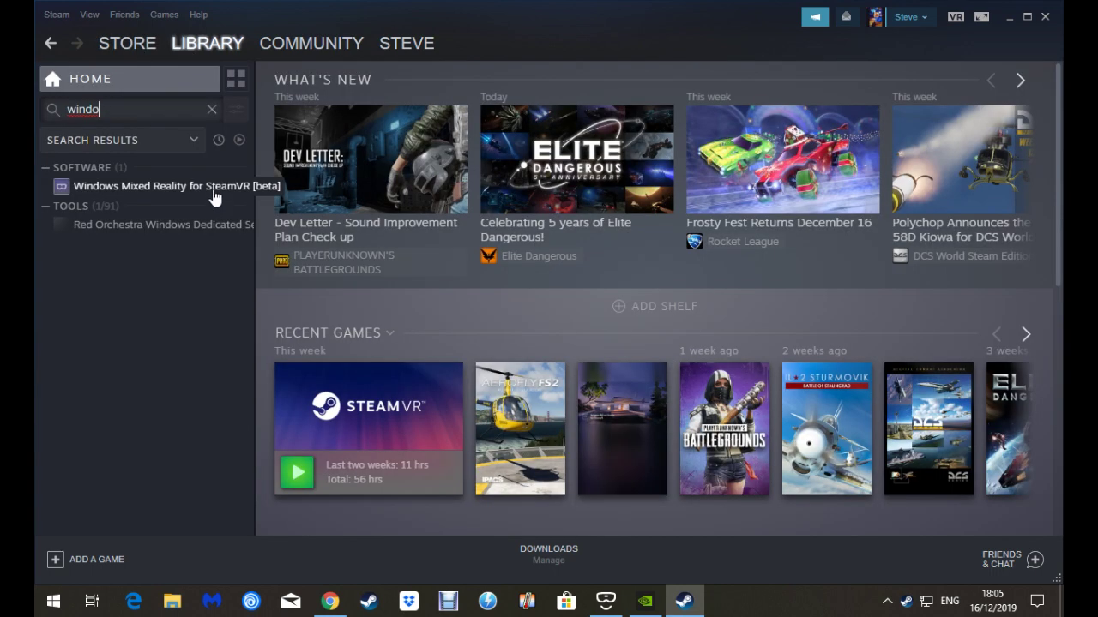
In Windows Mixed Reality for SteamVR's properties, set the beta branch to 'beta - public beta'
{"action": "right_click", "coordinate": [214, 192]}
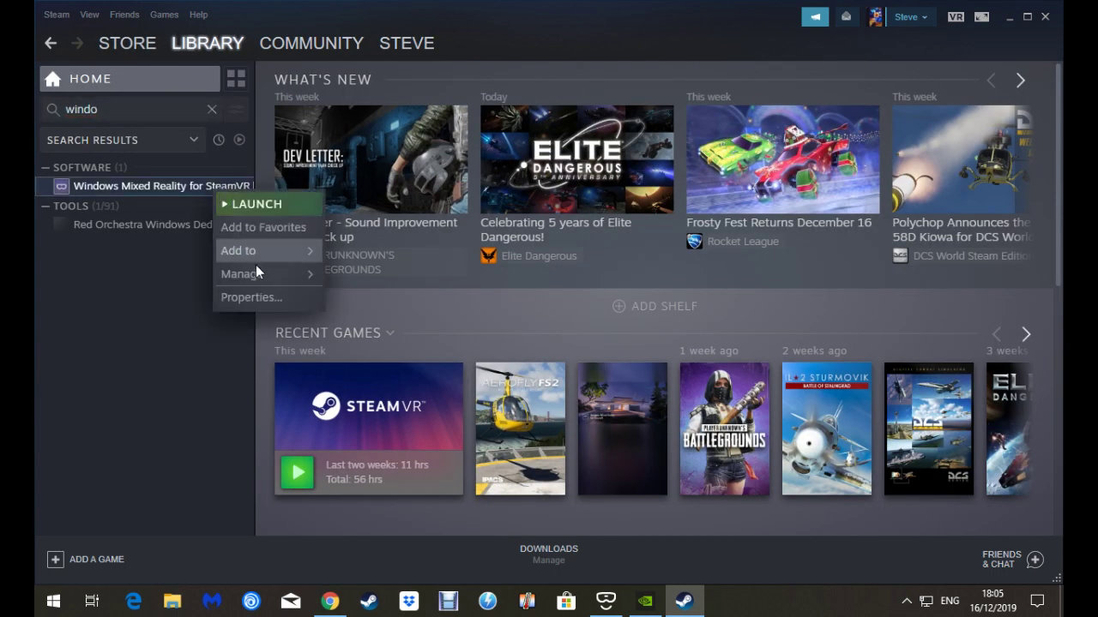
{"action": "left_click", "coordinate": [258, 298]}
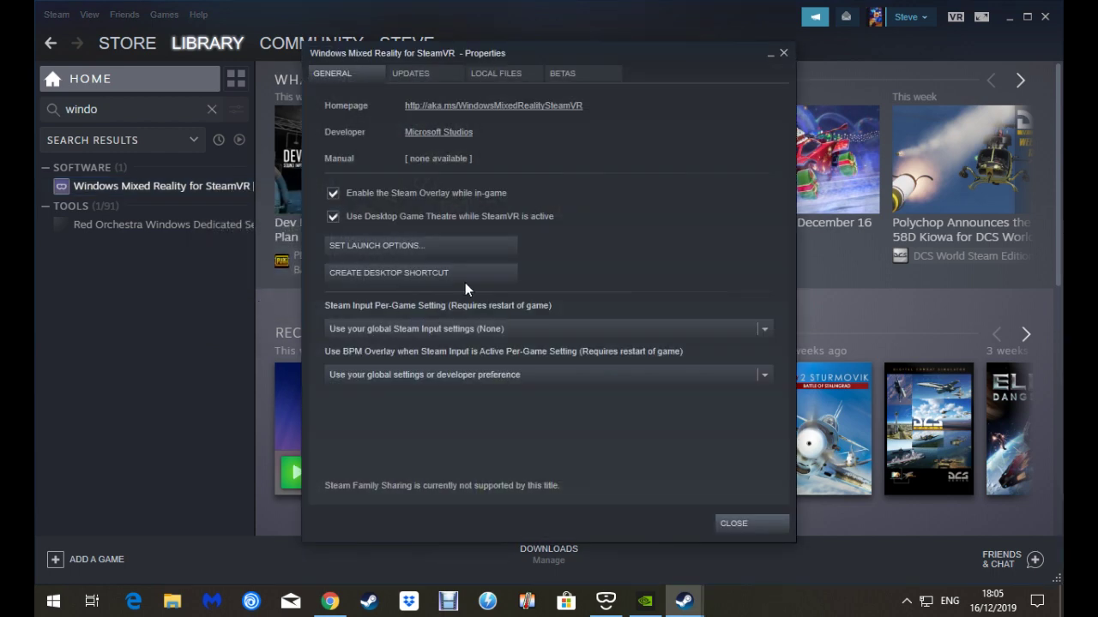
{"action": "left_click", "coordinate": [413, 73]}
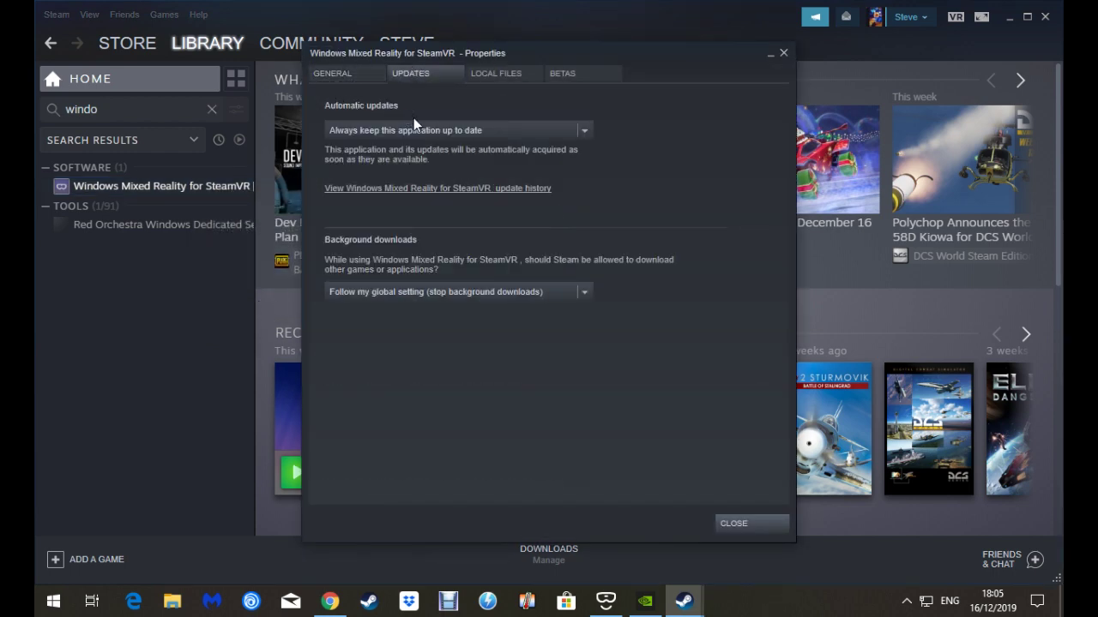
{"action": "left_click", "coordinate": [559, 77]}
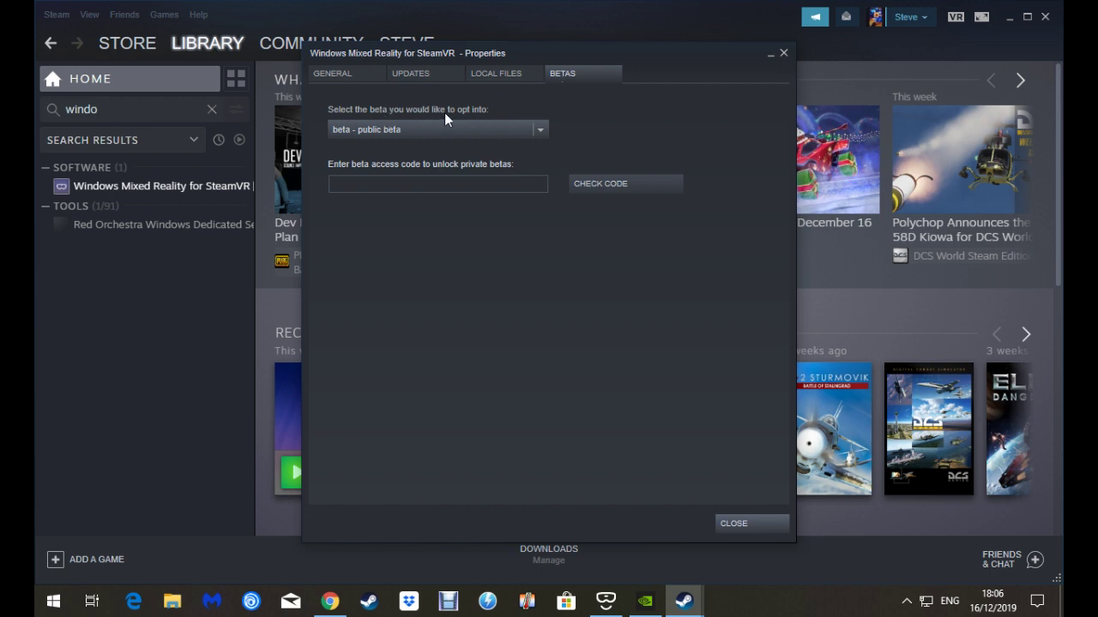
{"action": "left_click", "coordinate": [532, 129]}
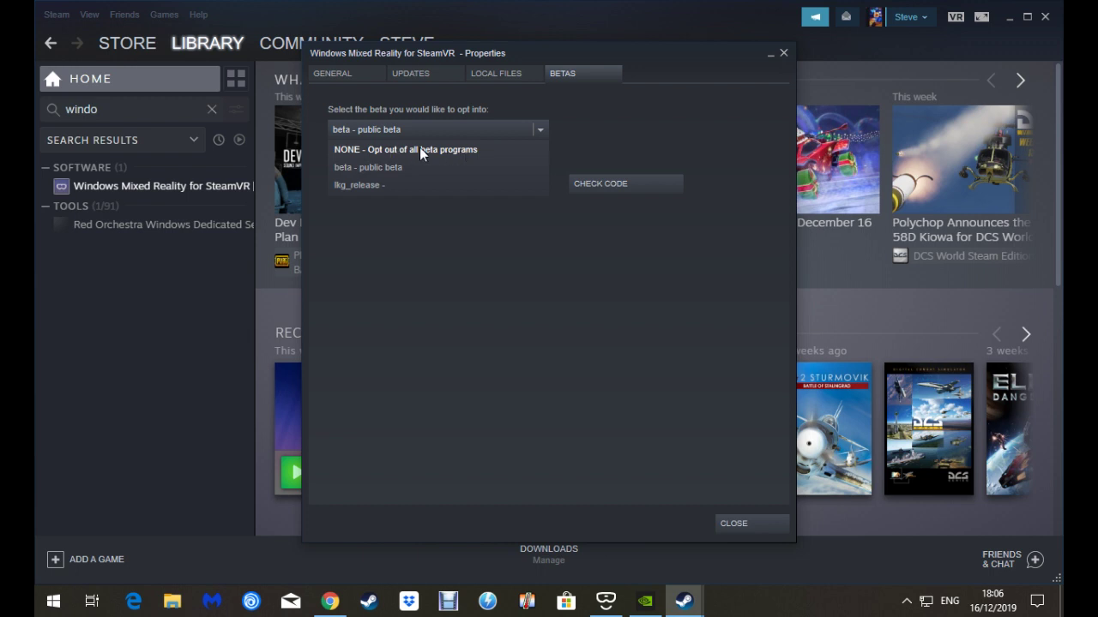
{"action": "left_click", "coordinate": [367, 169]}
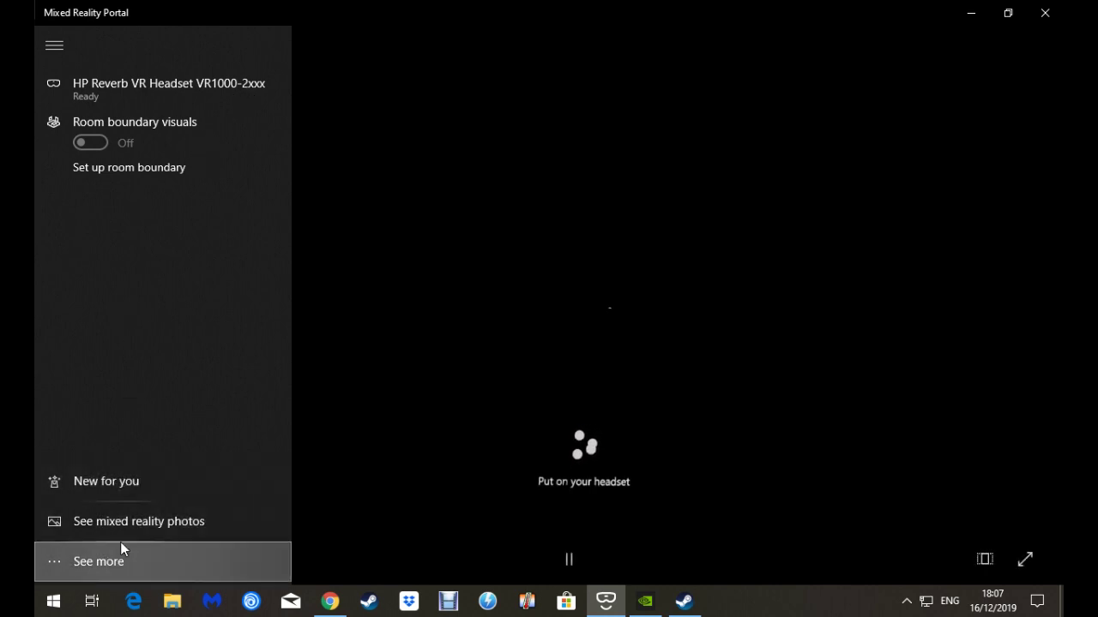
Open the '... See more' menu in the portal's left panel
{"action": "left_click", "coordinate": [58, 563]}
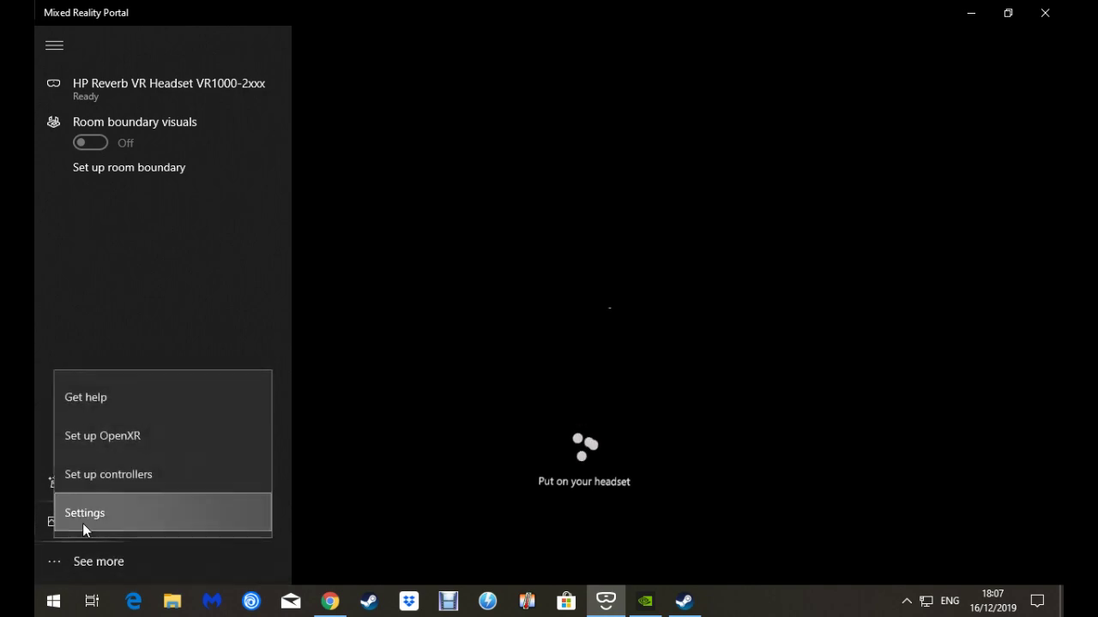
Open Settings > Headset display and keep Visual quality at High
{"action": "left_click", "coordinate": [87, 513]}
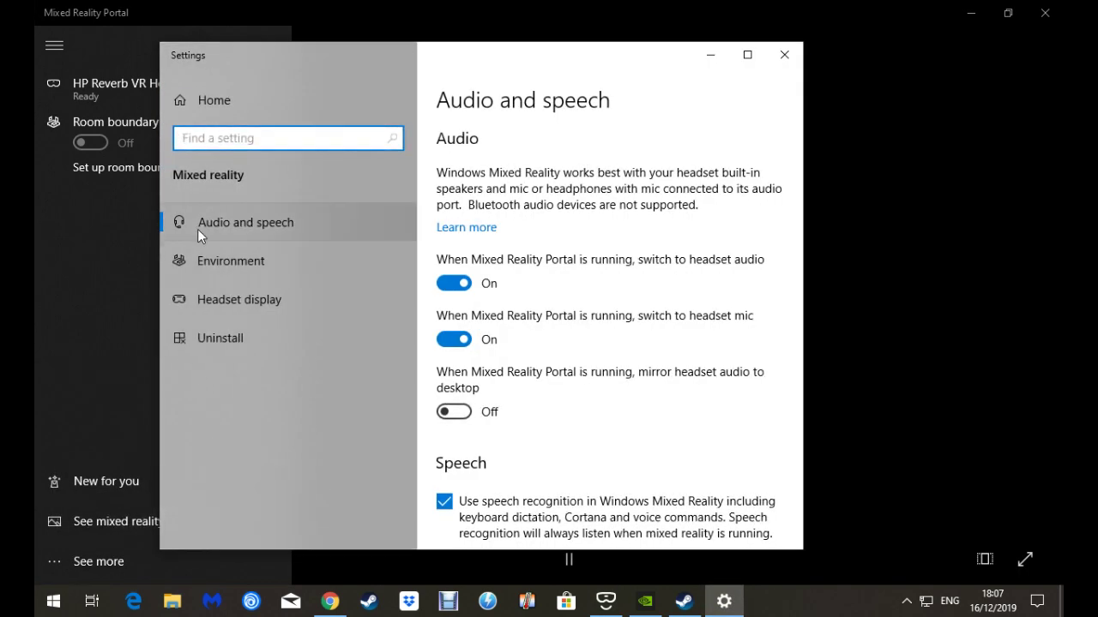
{"action": "left_click", "coordinate": [247, 305]}
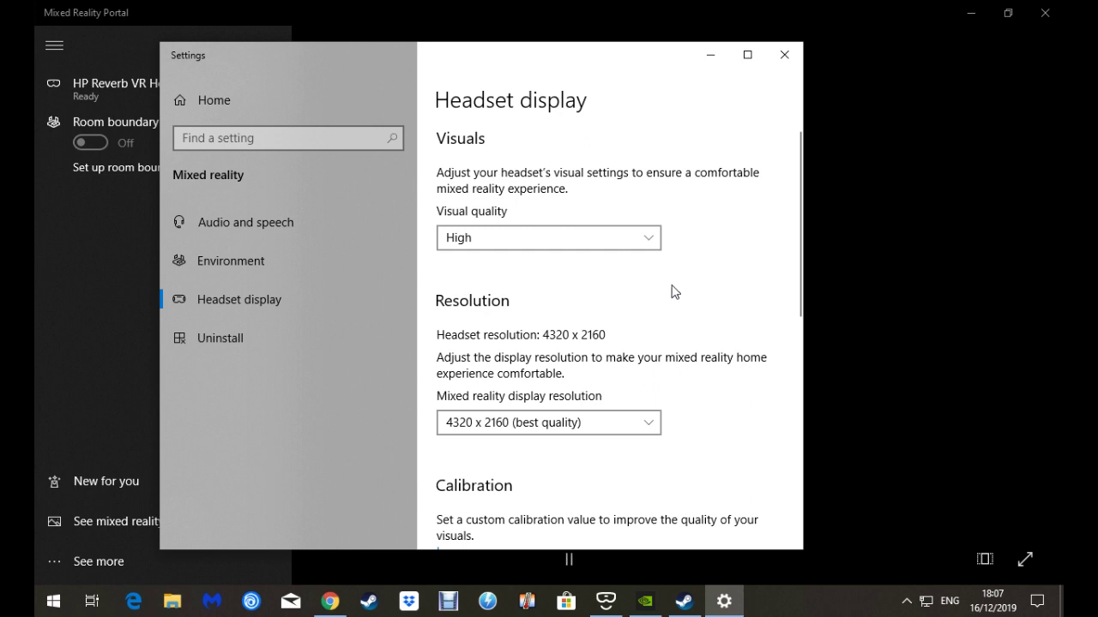
{"action": "left_click", "coordinate": [646, 247]}
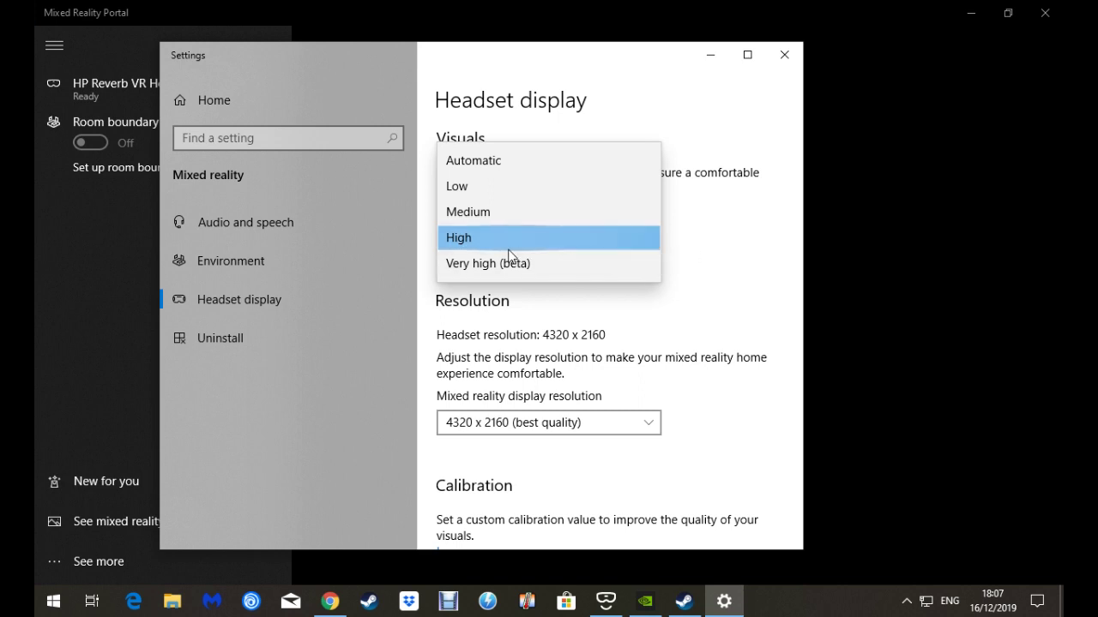
{"action": "left_click", "coordinate": [749, 273]}
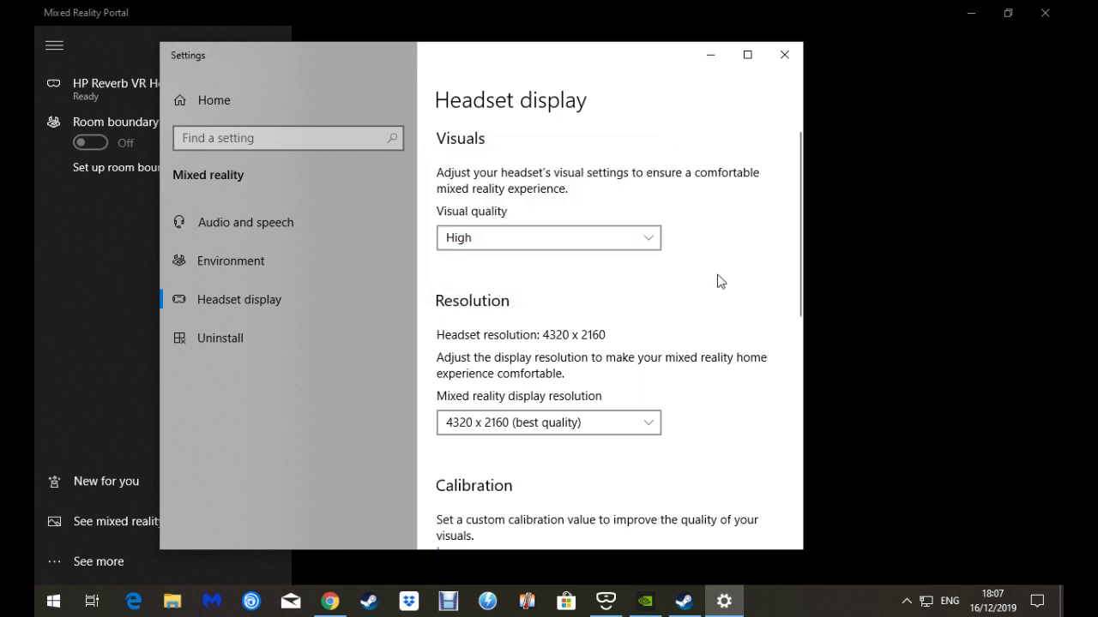
{"action": "left_click", "coordinate": [654, 246]}
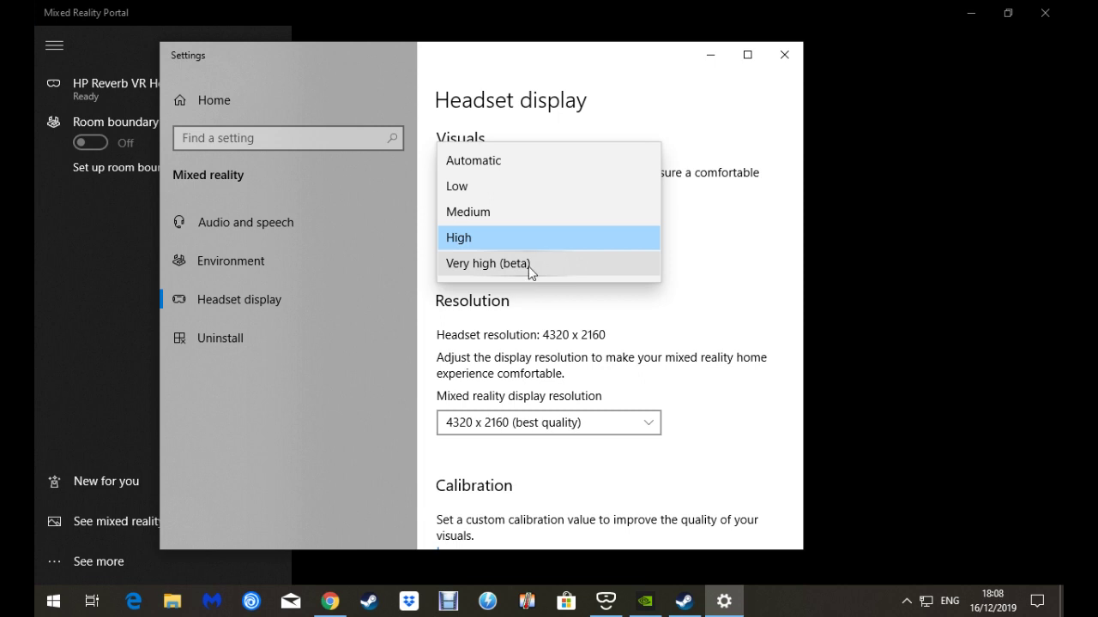
{"action": "left_click", "coordinate": [505, 246]}
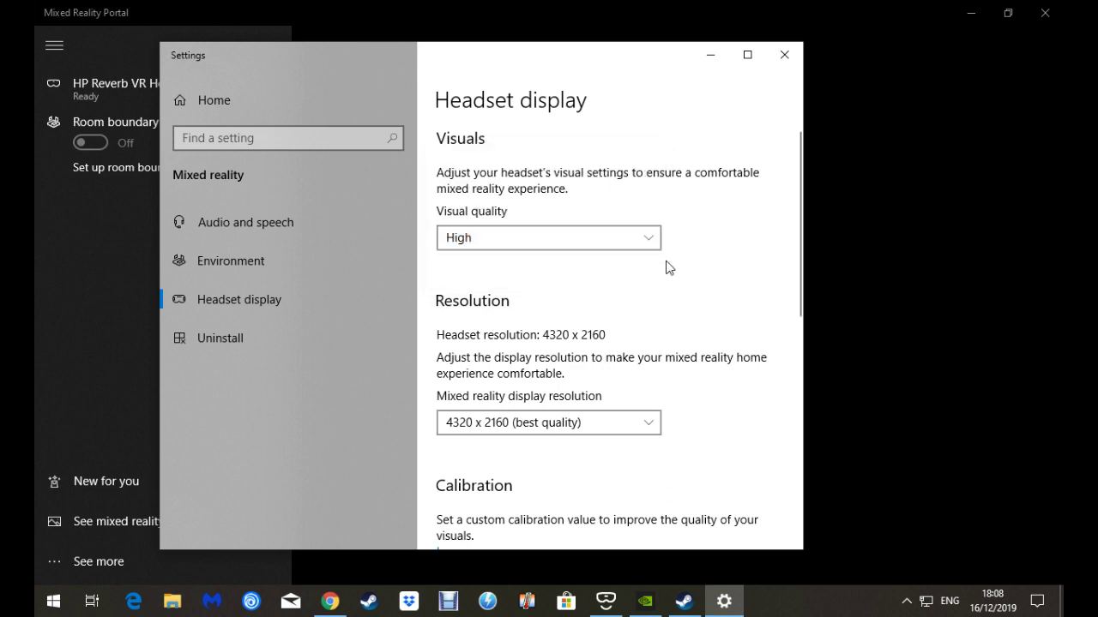
{"action": "scroll", "coordinate": [696, 283], "scroll_direction": "down", "scroll_amount": 3}
{"action": "scroll", "coordinate": [644, 164], "scroll_direction": "down", "scroll_amount": 2}
{"action": "scroll", "coordinate": [661, 245], "scroll_direction": "up", "scroll_amount": 3}
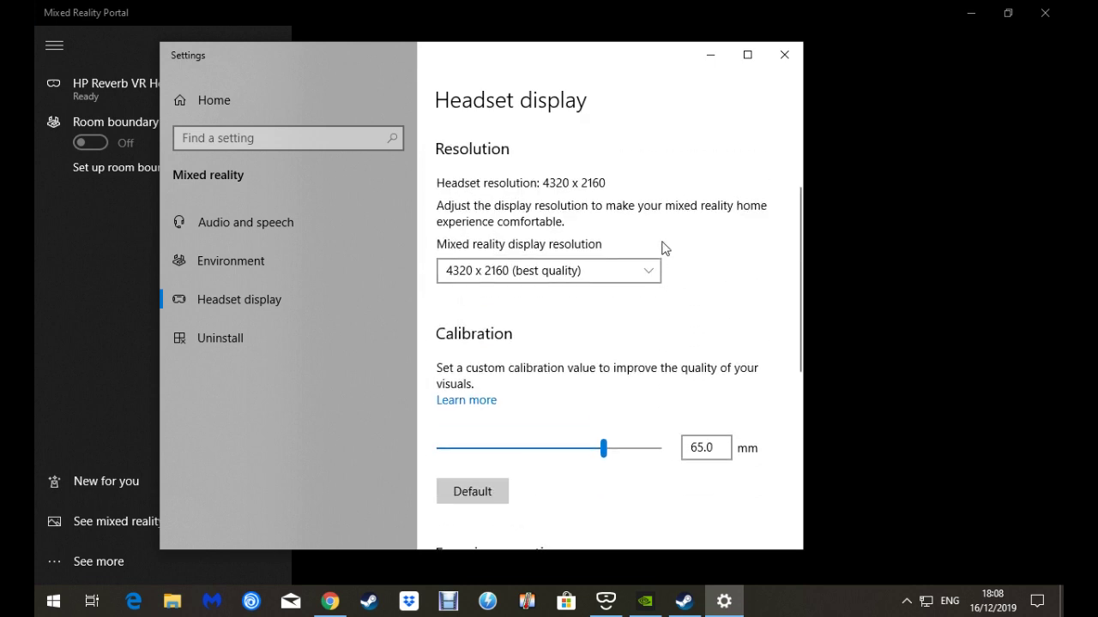
{"action": "left_click", "coordinate": [651, 271]}
{"action": "left_click", "coordinate": [714, 251]}
{"action": "left_click", "coordinate": [644, 273]}
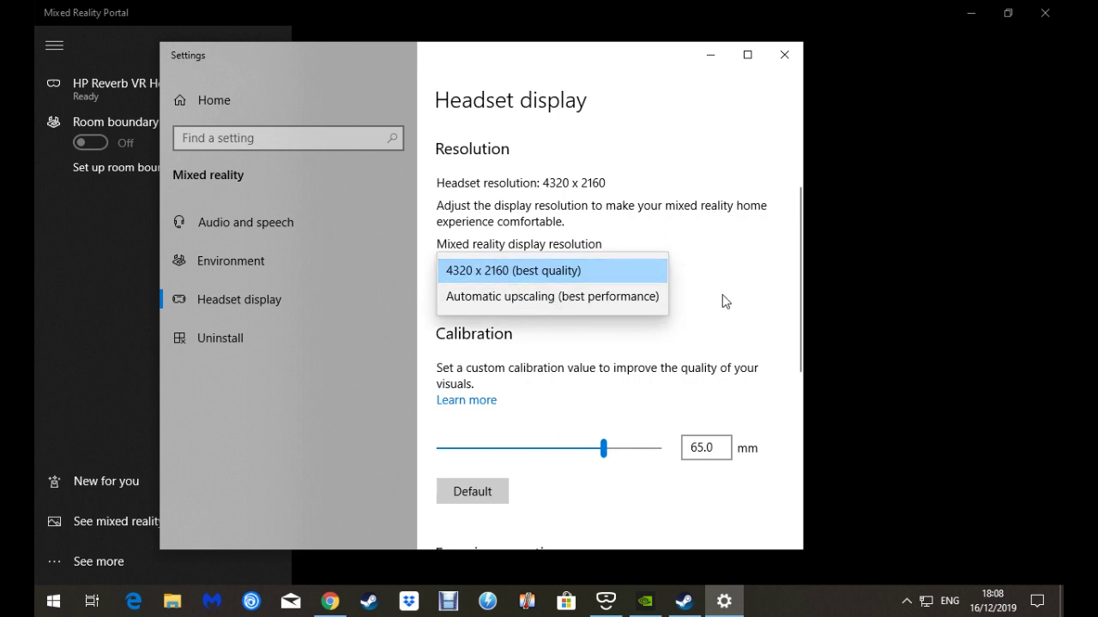
{"action": "left_click", "coordinate": [575, 283]}
{"action": "scroll", "coordinate": [678, 295], "scroll_direction": "down", "scroll_amount": 2}
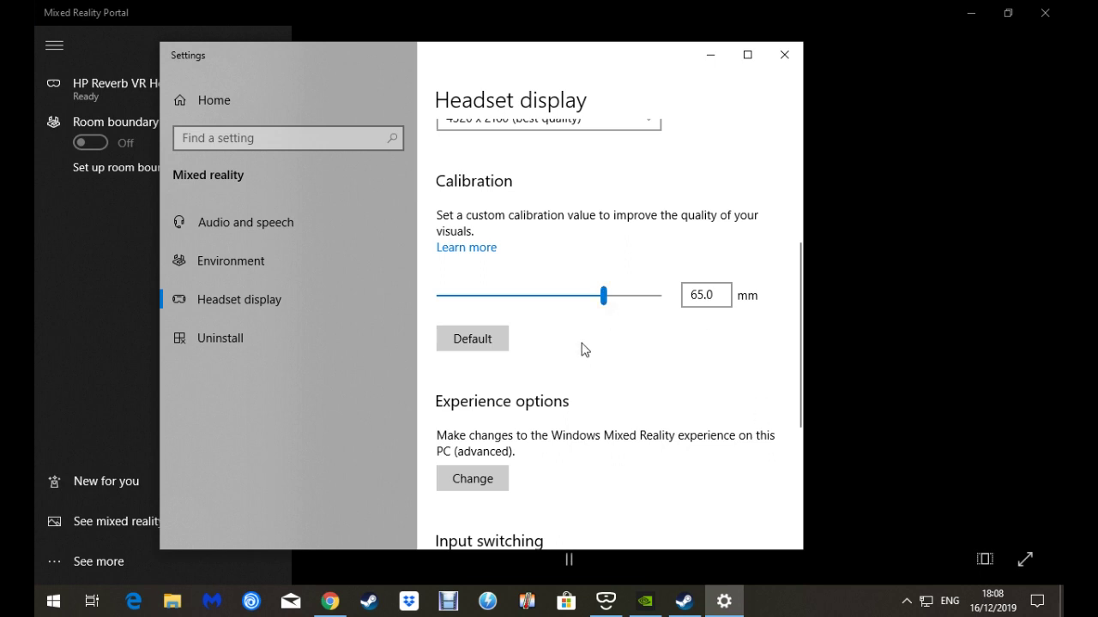
{"action": "left_click", "coordinate": [604, 297]}
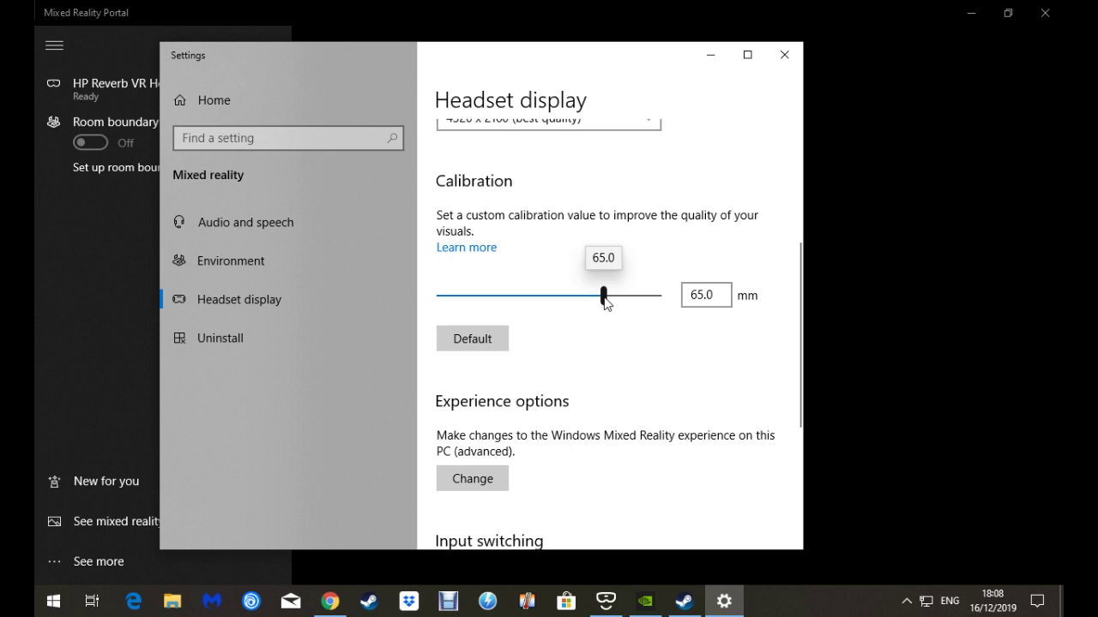
{"action": "mouse_move", "coordinate": [604, 298]}
{"action": "left_mouse_down"}
{"action": "mouse_move", "coordinate": [674, 303]}
{"action": "mouse_move", "coordinate": [435, 297]}
{"action": "mouse_move", "coordinate": [603, 301]}
{"action": "left_mouse_up"}
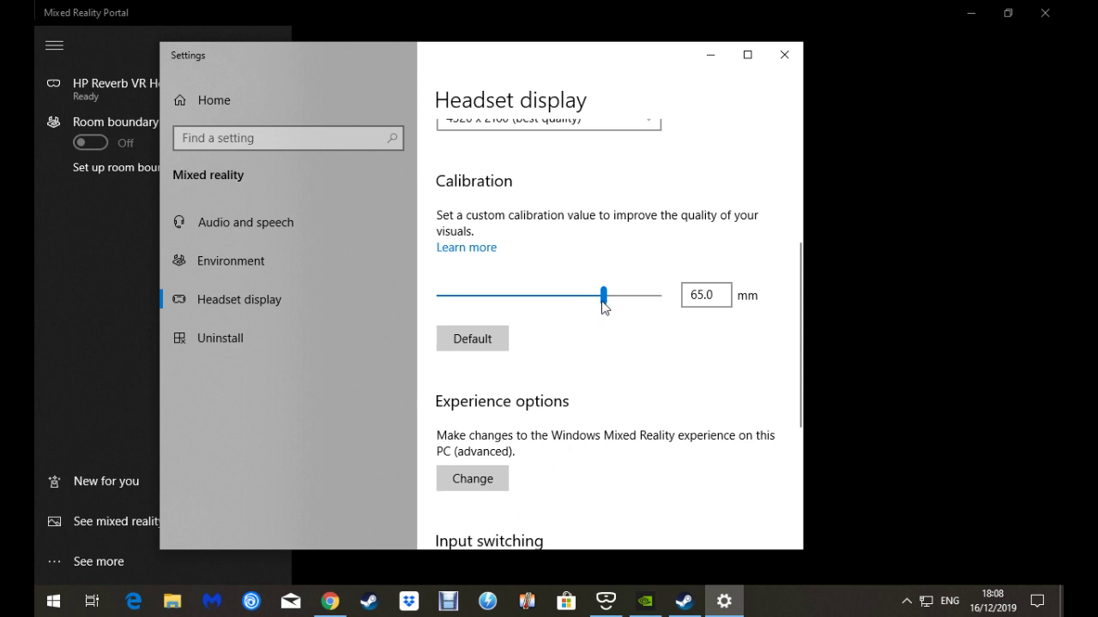
{"action": "left_click", "coordinate": [603, 300]}
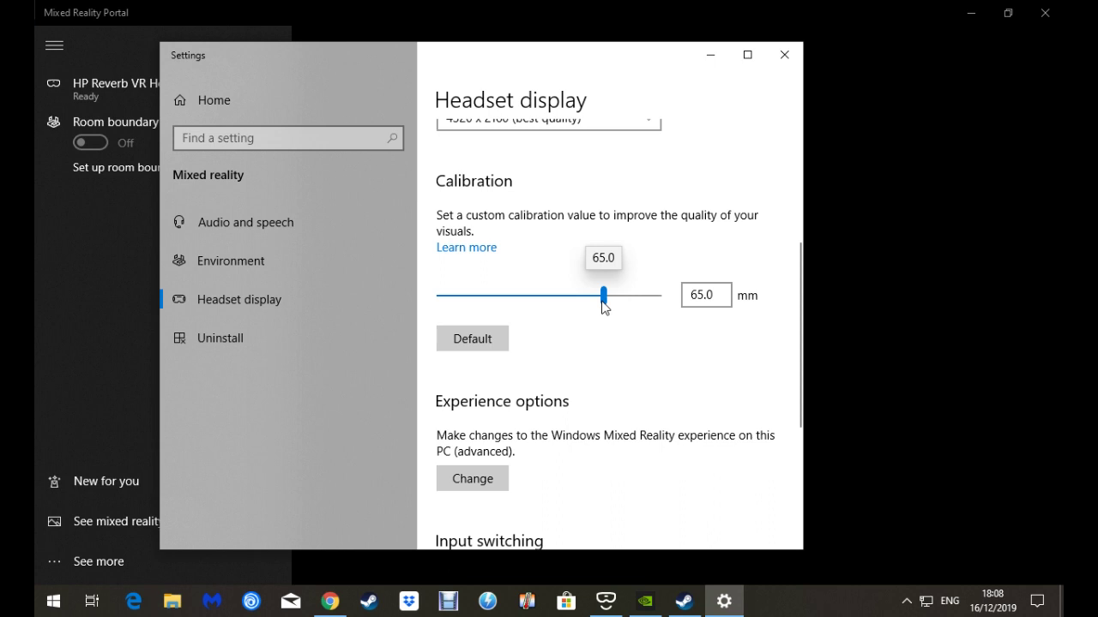
{"action": "left_click_drag", "start_coordinate": [605, 307], "coordinate": [604, 307]}
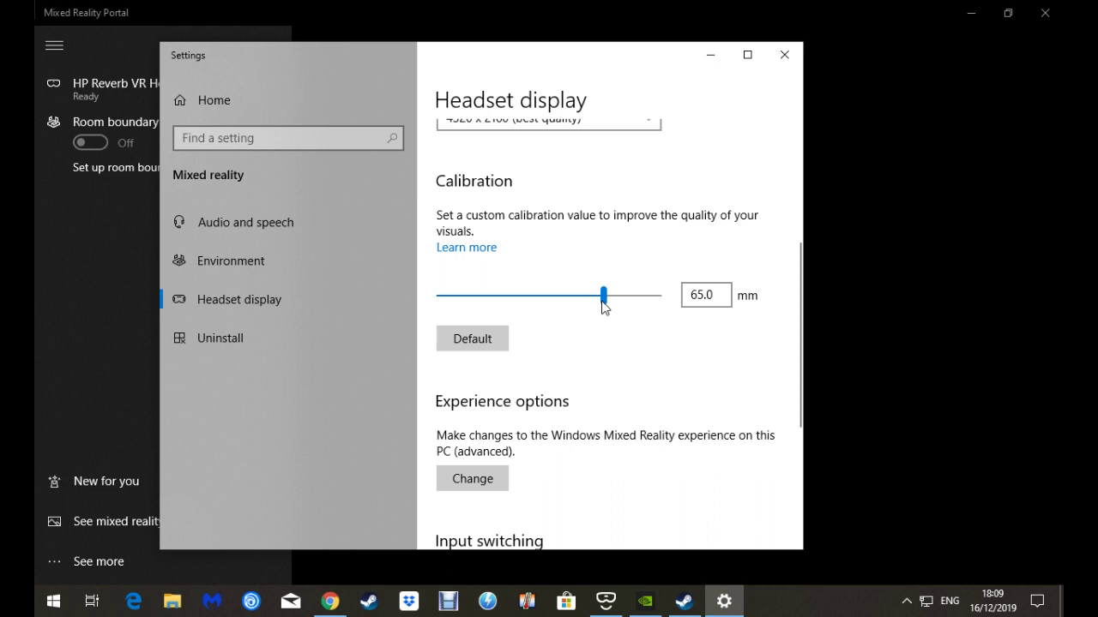
{"action": "mouse_move", "coordinate": [601, 301]}
{"action": "left_mouse_down"}
{"action": "mouse_move", "coordinate": [436, 298]}
{"action": "mouse_move", "coordinate": [676, 301]}
{"action": "mouse_move", "coordinate": [495, 306]}
{"action": "mouse_move", "coordinate": [603, 309]}
{"action": "left_mouse_up"}
{"action": "left_click_drag", "start_coordinate": [604, 302], "coordinate": [602, 302]}
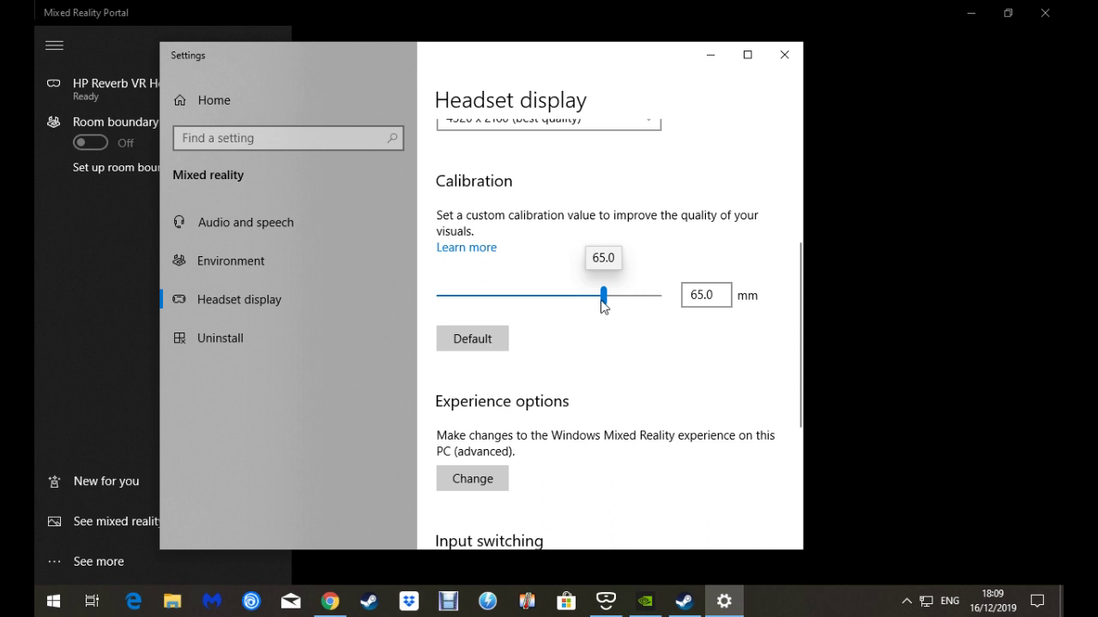
{"action": "left_click_drag", "start_coordinate": [602, 302], "coordinate": [602, 302]}
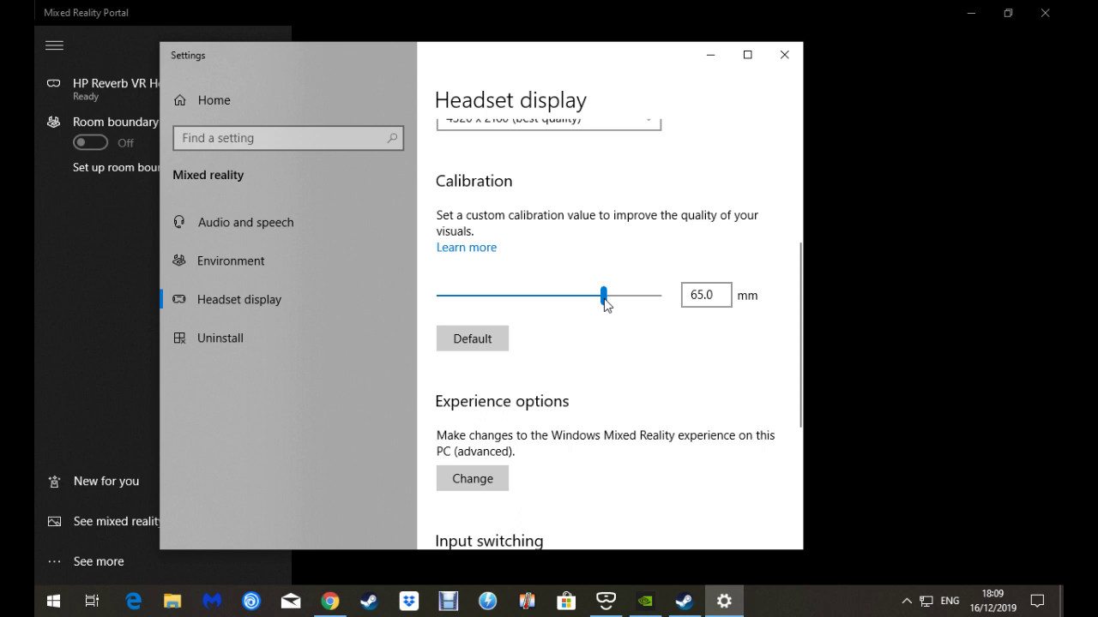
Under Experience options, change the refresh rate to 90 Hz and save it
{"action": "scroll", "coordinate": [641, 343], "scroll_direction": "down", "scroll_amount": 3}
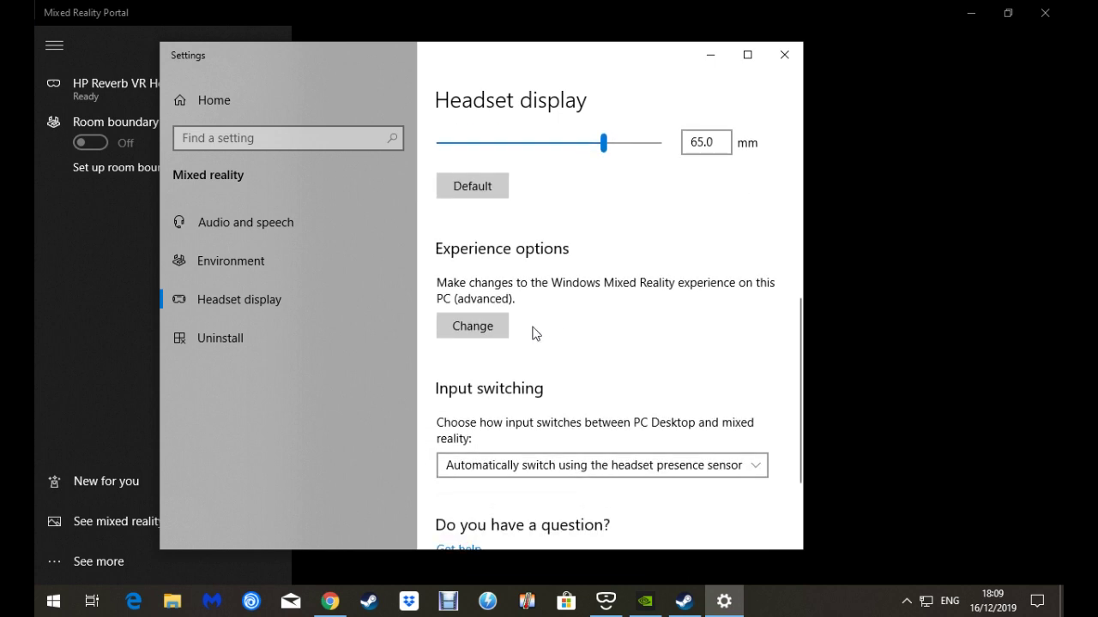
{"action": "left_click", "coordinate": [472, 326]}
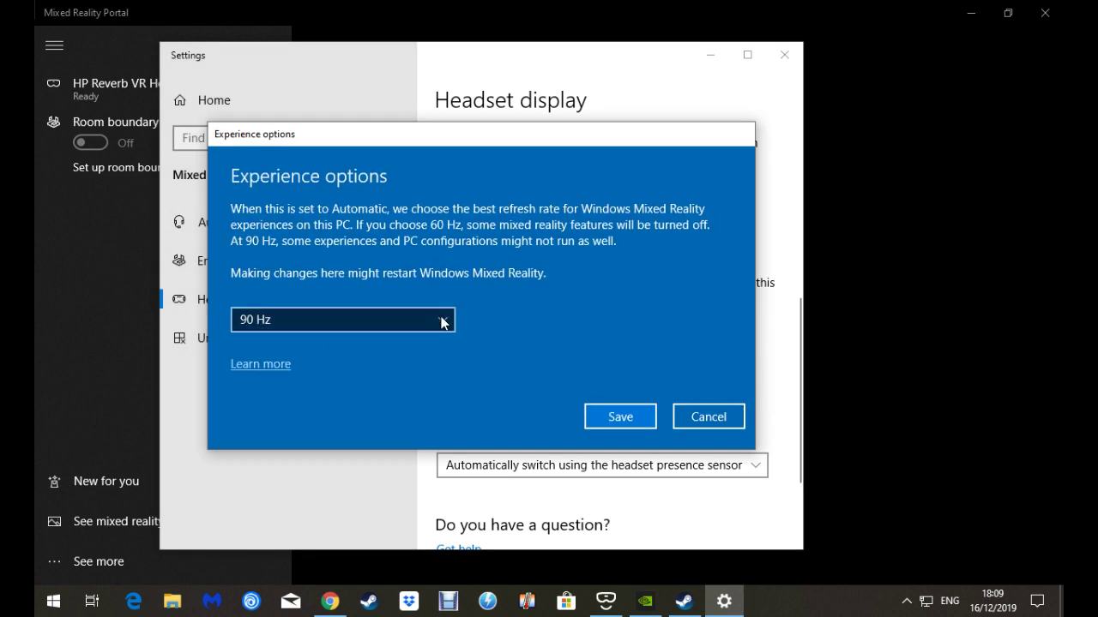
{"action": "left_click", "coordinate": [300, 326]}
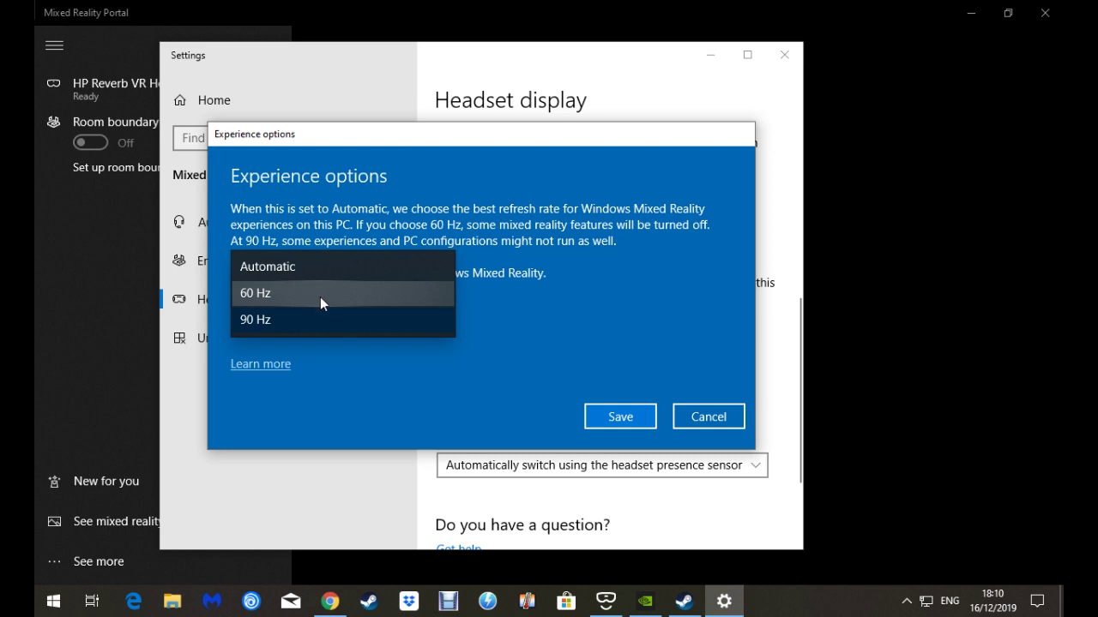
{"action": "left_click", "coordinate": [266, 319]}
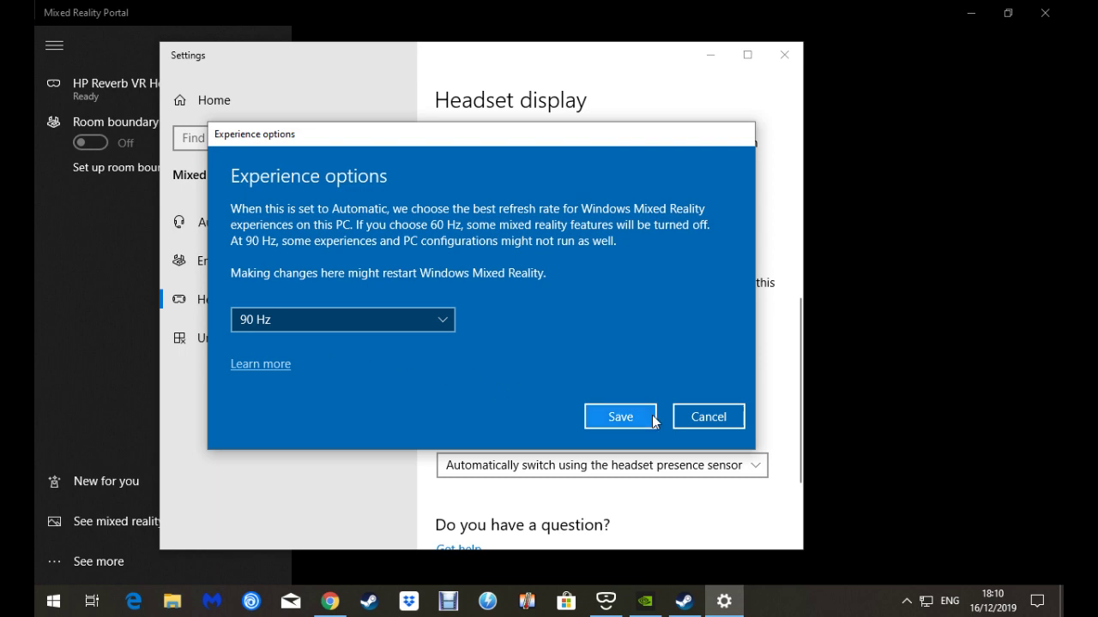
{"action": "left_click", "coordinate": [686, 419]}
{"action": "scroll", "coordinate": [658, 372], "scroll_direction": "down", "scroll_amount": 2}
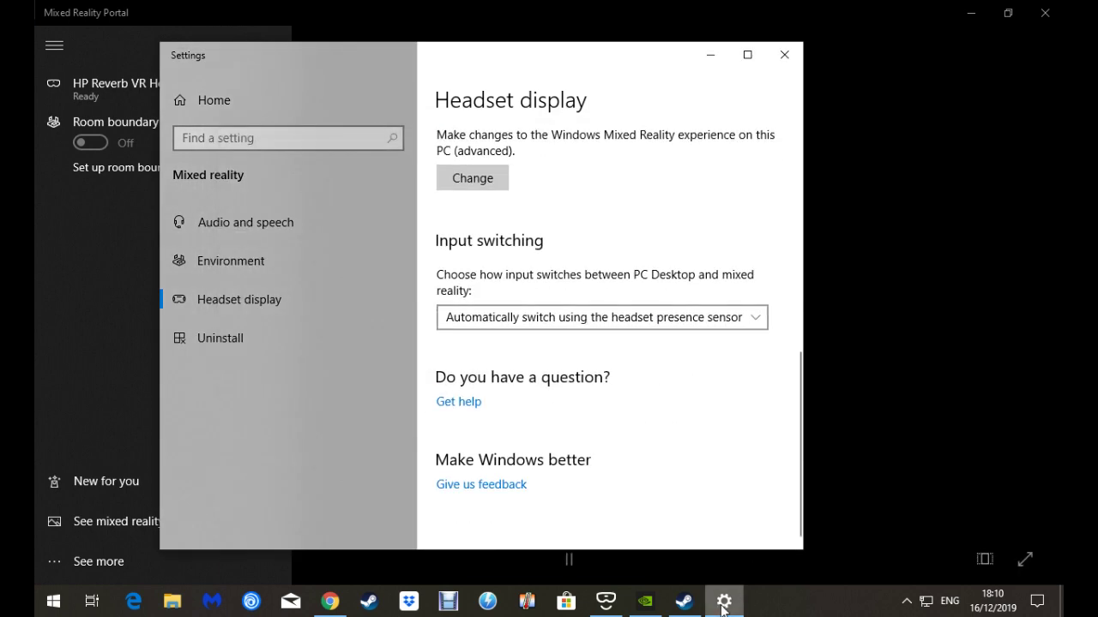
{"action": "left_click", "coordinate": [684, 600]}
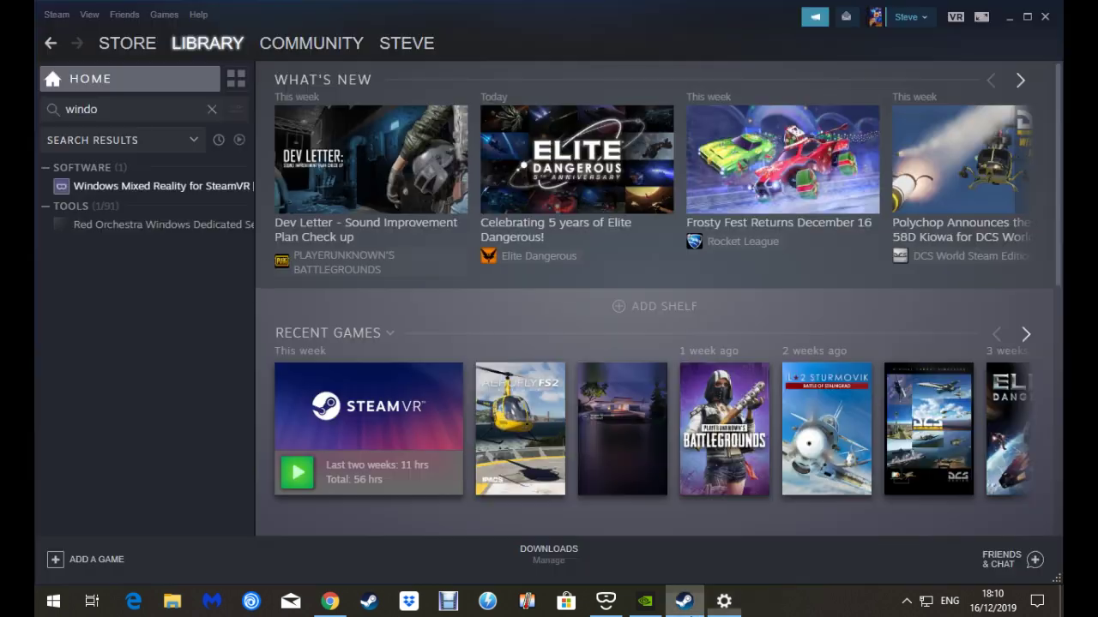
Launch SteamVR, reposition its status window, and open SteamVR Settings from its menu
{"action": "left_click", "coordinate": [956, 16]}
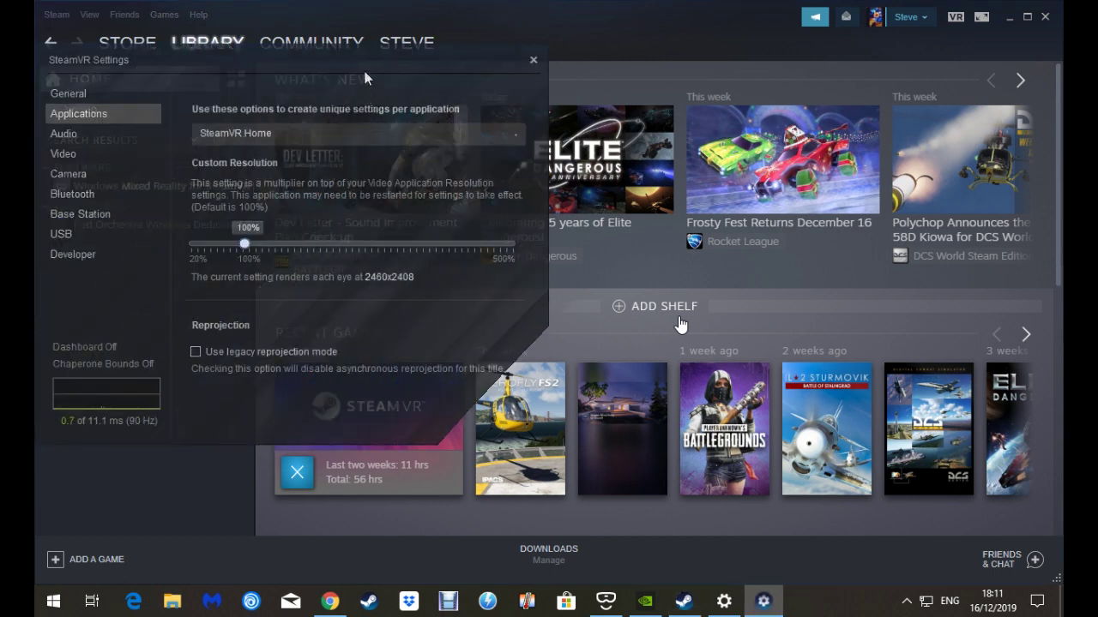
{"action": "left_click_drag", "start_coordinate": [365, 62], "coordinate": [532, 101]}
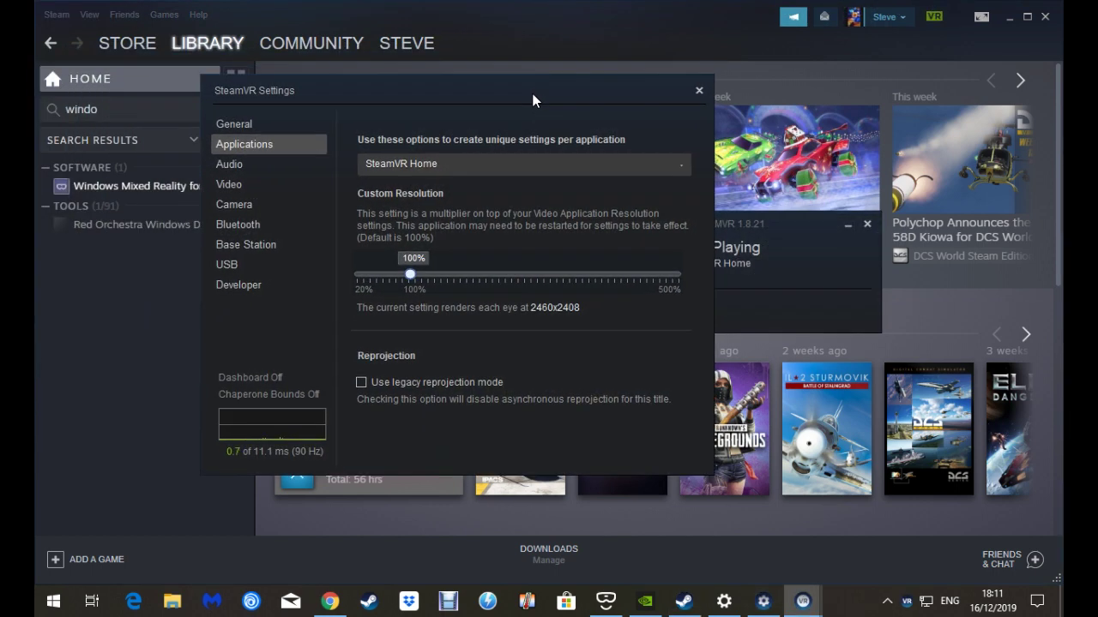
{"action": "left_click", "coordinate": [697, 90]}
{"action": "left_click", "coordinate": [679, 224]}
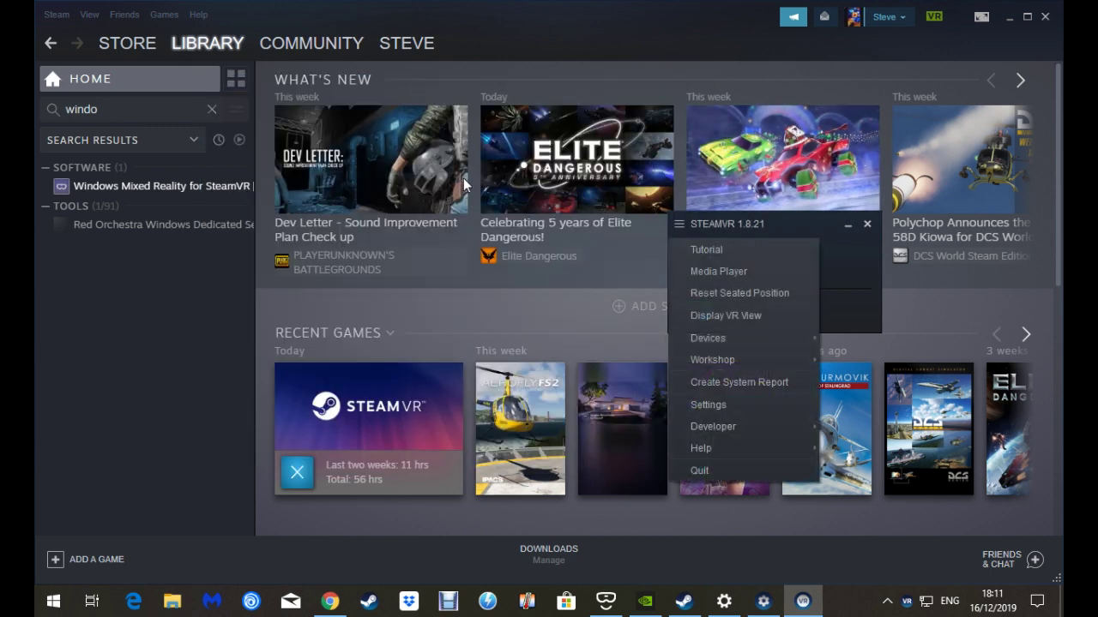
{"action": "left_click", "coordinate": [788, 223]}
{"action": "left_click_drag", "start_coordinate": [788, 223], "coordinate": [615, 233]}
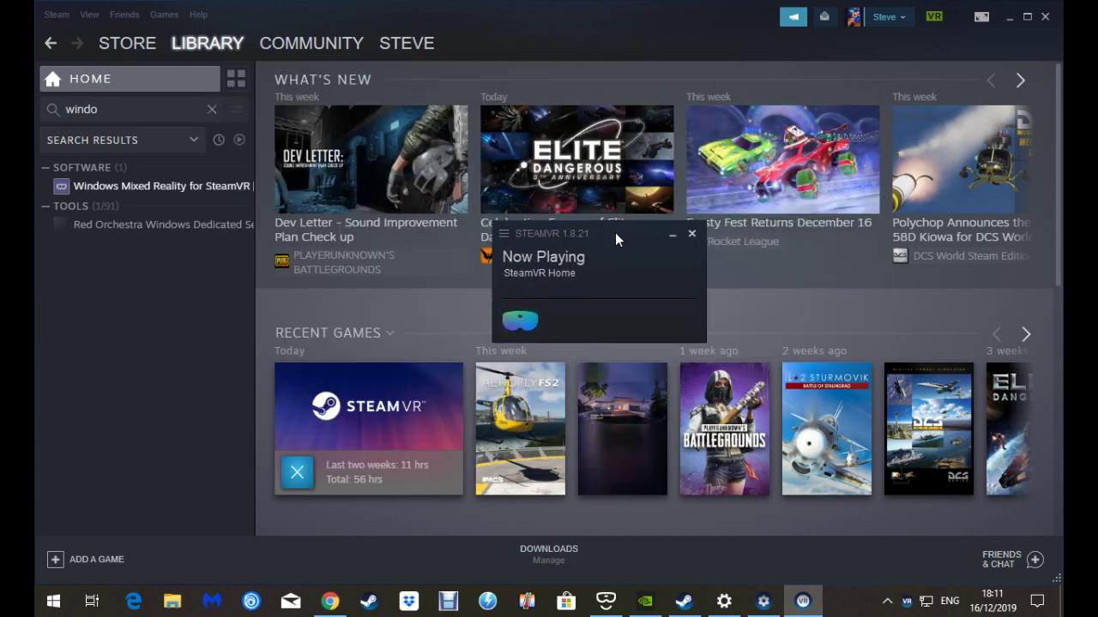
{"action": "left_click", "coordinate": [503, 235]}
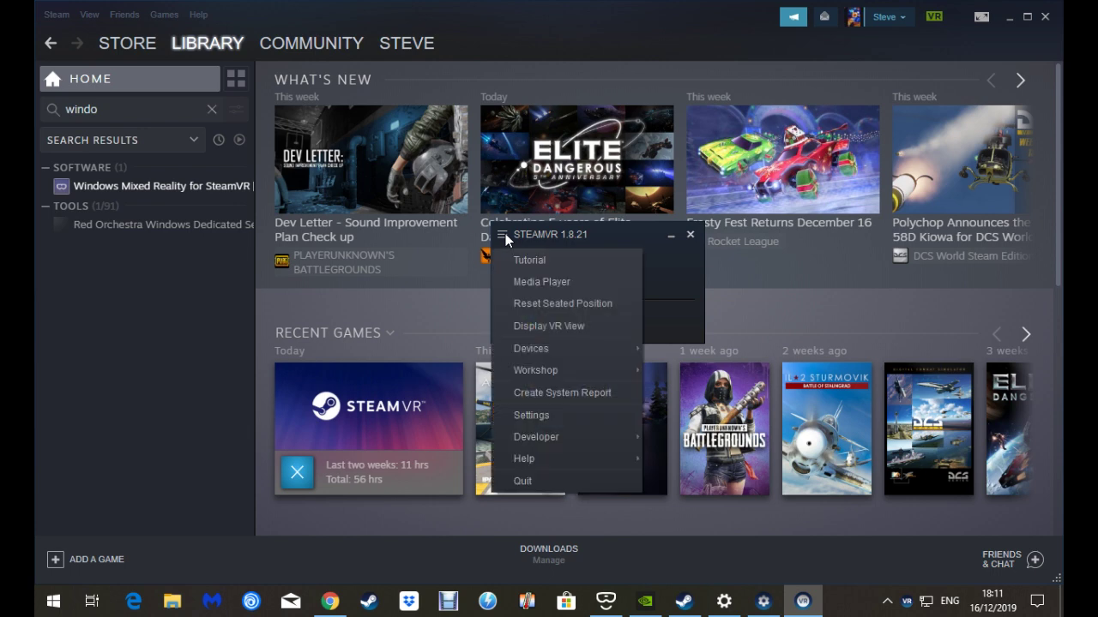
{"action": "left_click", "coordinate": [533, 416]}
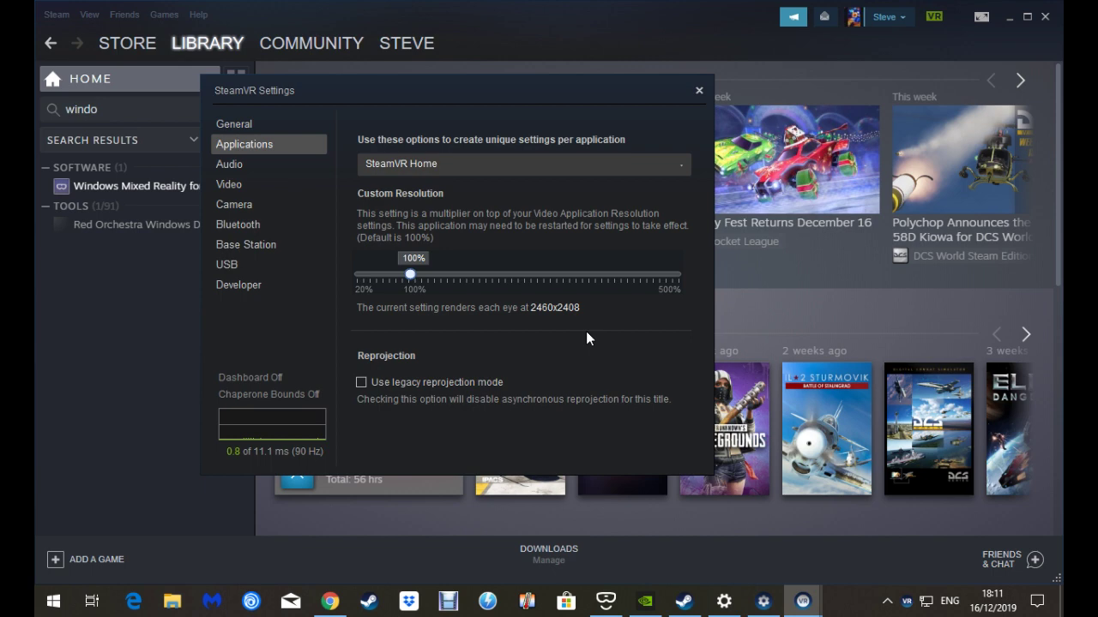
{"action": "left_click", "coordinate": [289, 124]}
{"action": "left_click", "coordinate": [275, 142]}
{"action": "left_click_drag", "start_coordinate": [412, 276], "coordinate": [399, 279]}
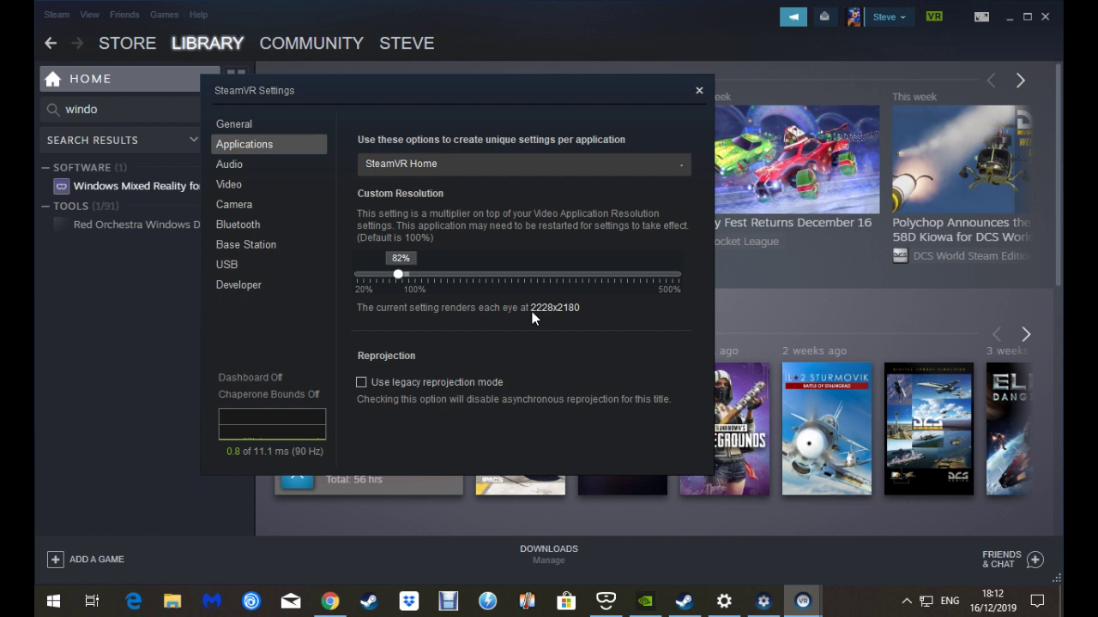
{"action": "left_click_drag", "start_coordinate": [400, 276], "coordinate": [412, 275]}
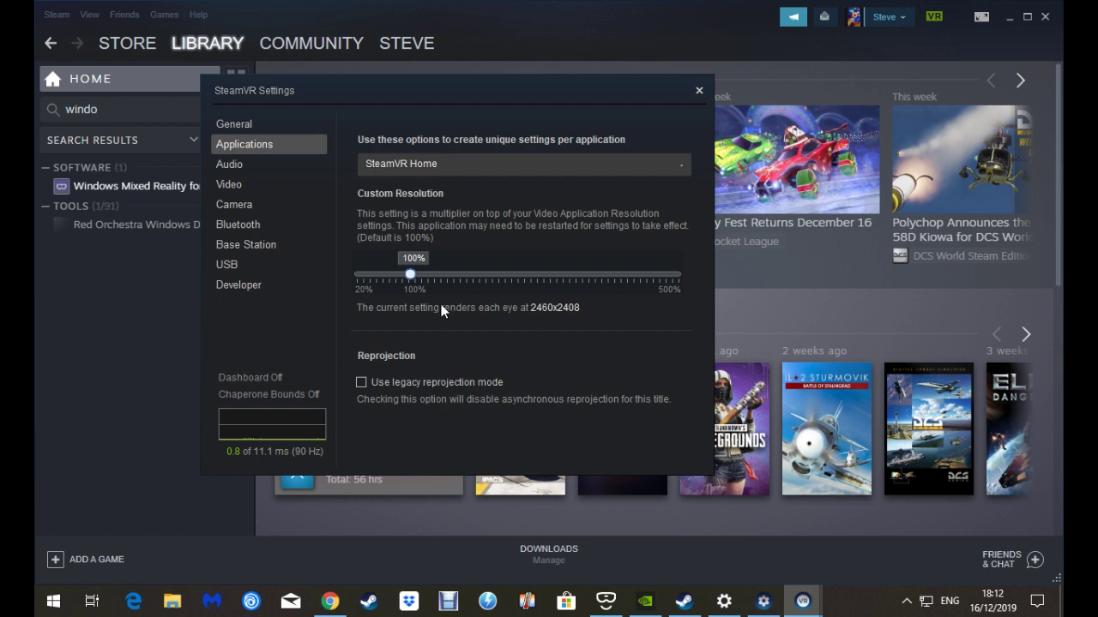
{"action": "left_click_drag", "start_coordinate": [415, 277], "coordinate": [425, 273]}
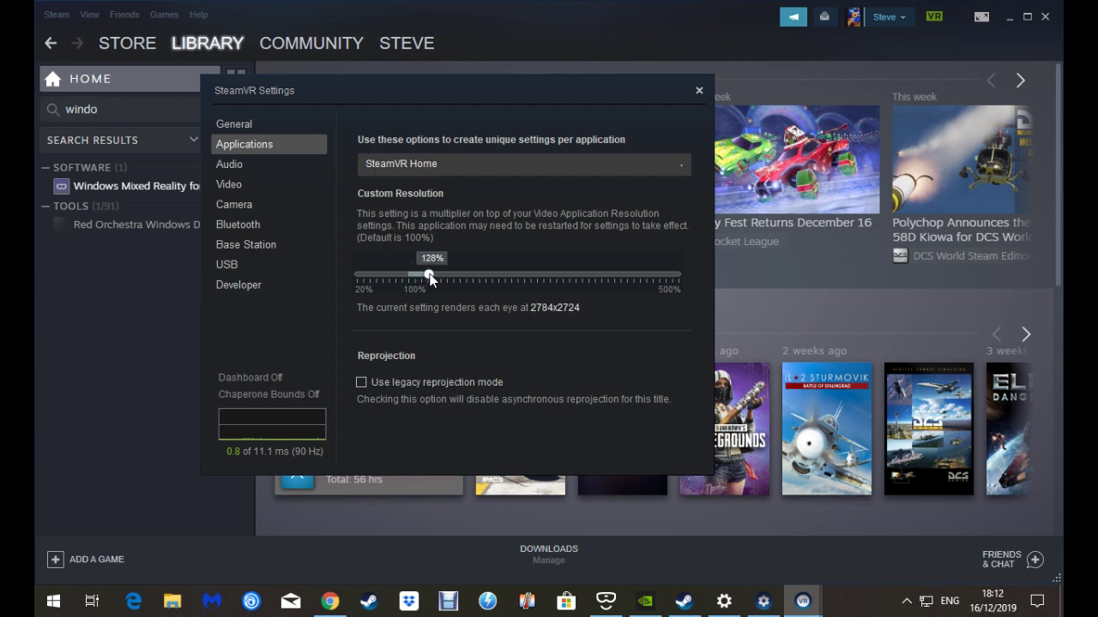
{"action": "mouse_move", "coordinate": [429, 276]}
{"action": "left_mouse_down"}
{"action": "mouse_move", "coordinate": [447, 276]}
{"action": "mouse_move", "coordinate": [427, 277]}
{"action": "left_mouse_up"}
{"action": "mouse_move", "coordinate": [425, 278]}
{"action": "left_mouse_down"}
{"action": "mouse_move", "coordinate": [386, 279]}
{"action": "mouse_move", "coordinate": [412, 272]}
{"action": "left_mouse_up"}
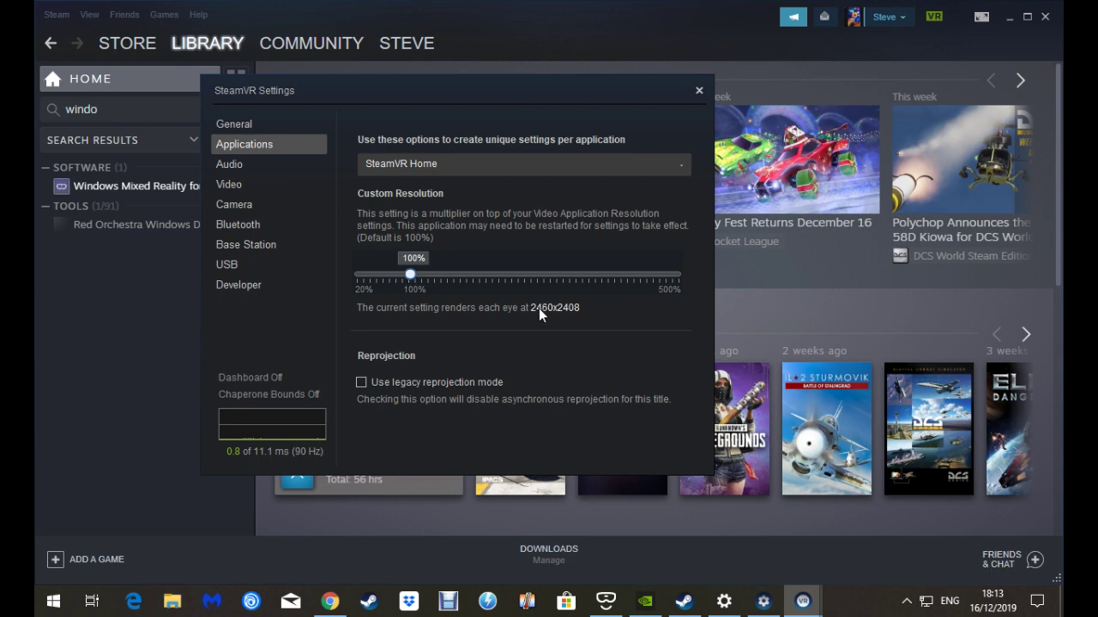
Select X-Plane 11.33R4 in the Applications list and postpone the restart notification
{"action": "left_click", "coordinate": [459, 172]}
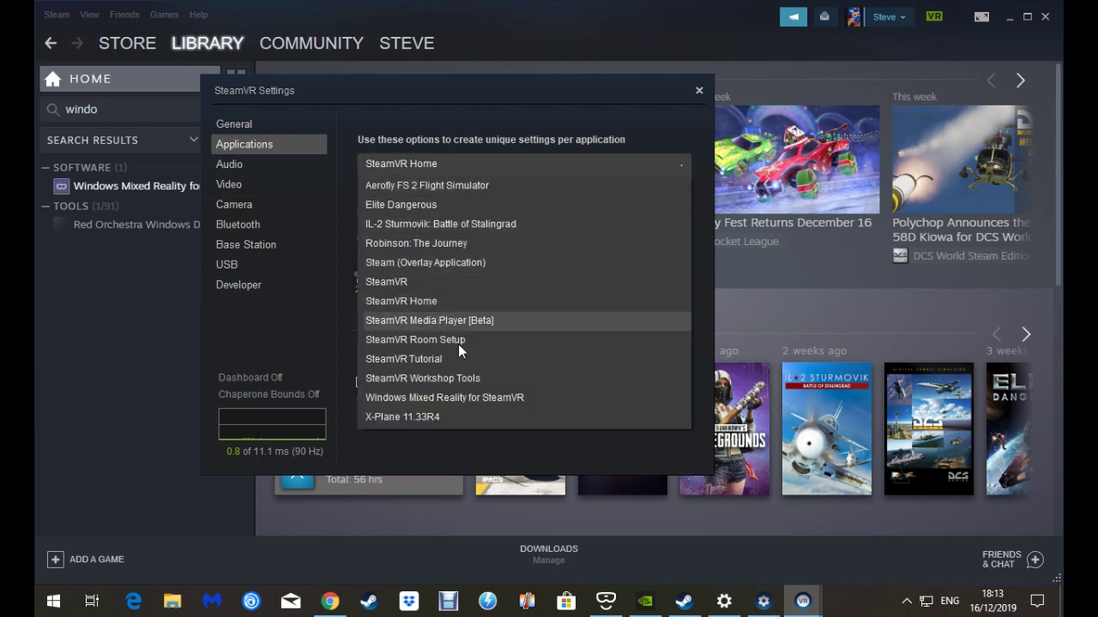
{"action": "left_click", "coordinate": [429, 420]}
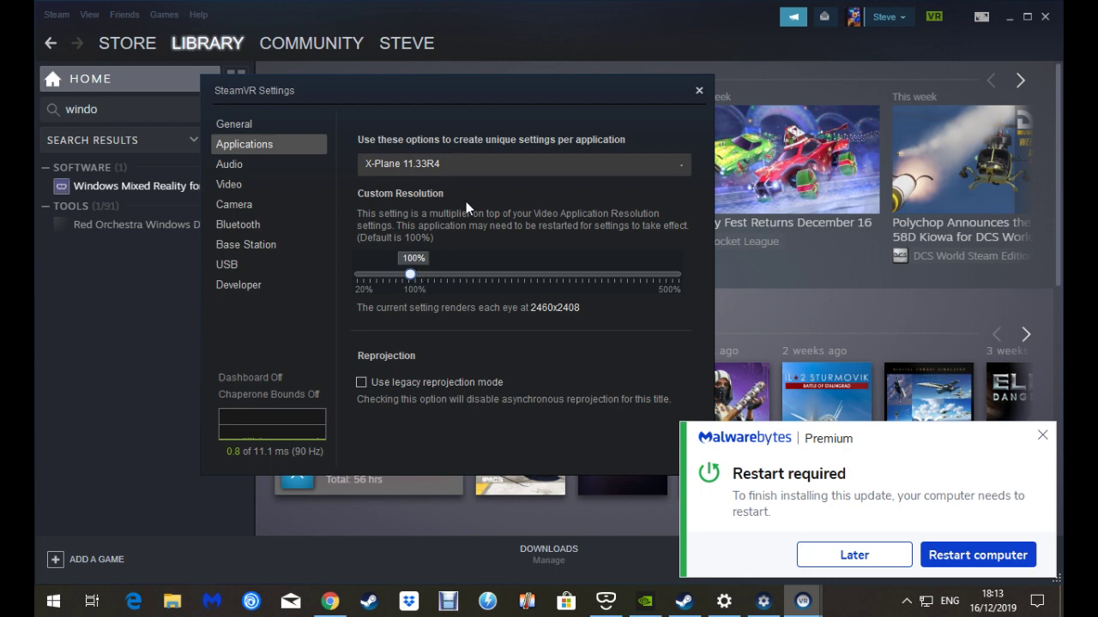
{"action": "left_click", "coordinate": [454, 166]}
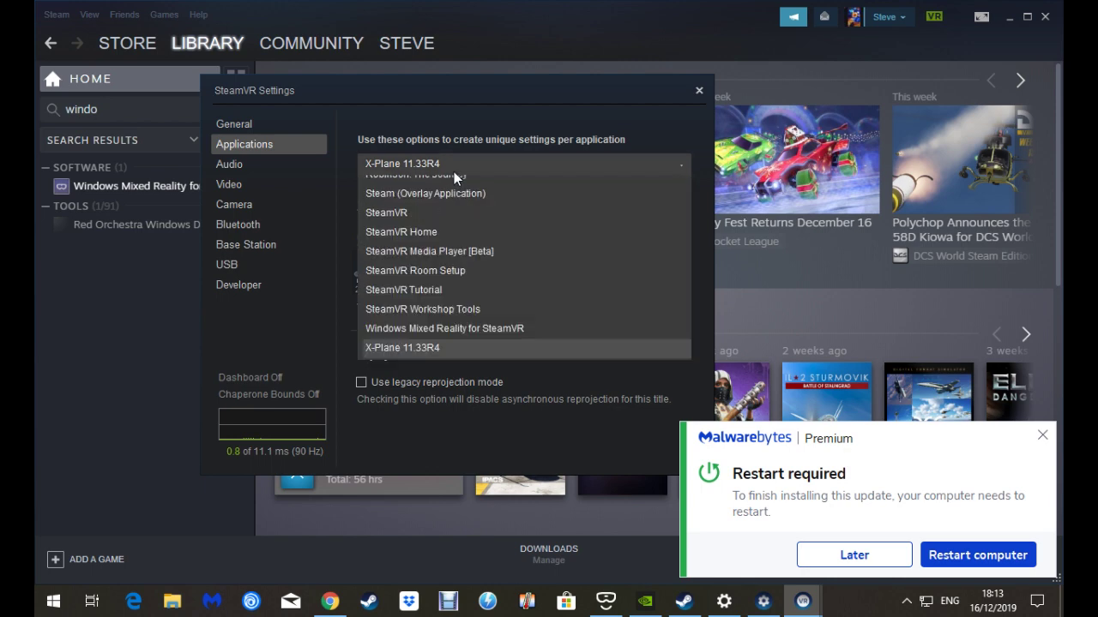
{"action": "left_click", "coordinate": [493, 118]}
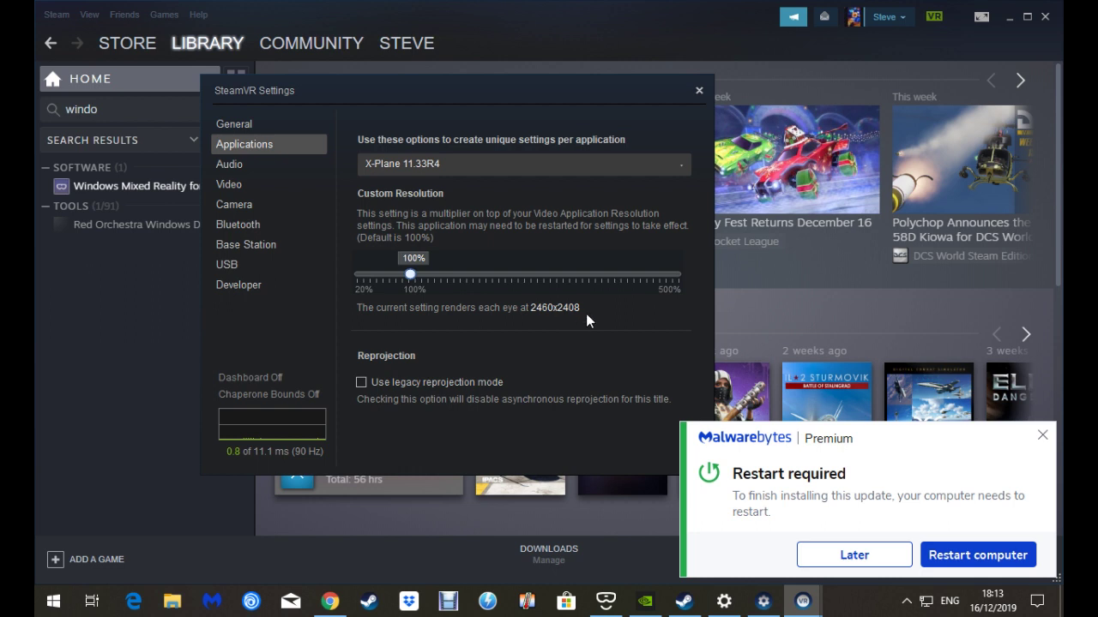
{"action": "left_click", "coordinate": [840, 557]}
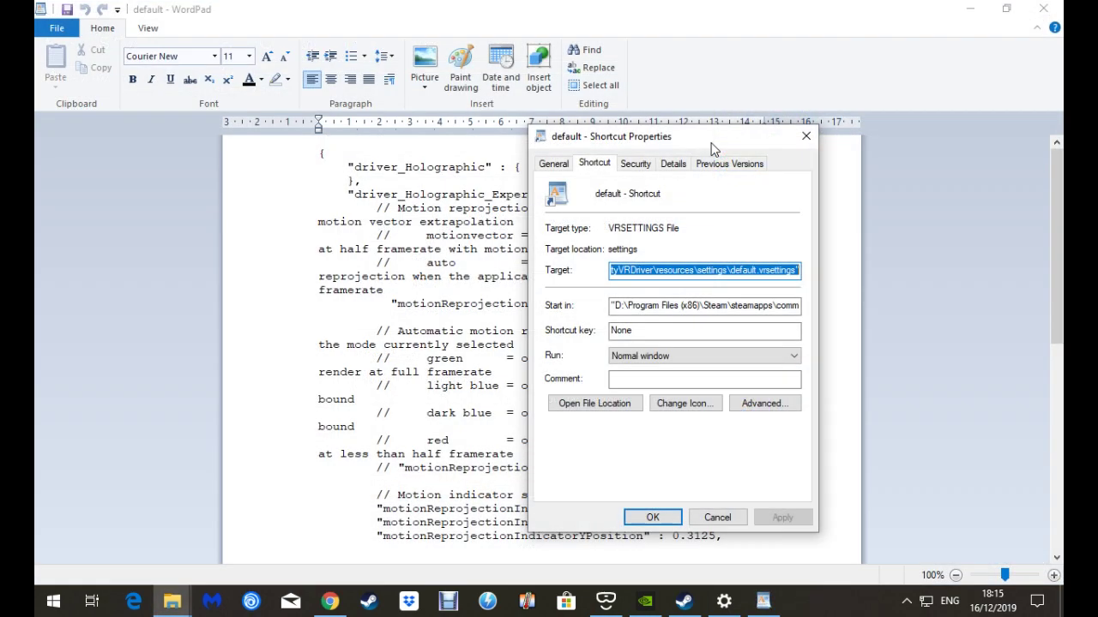
{"action": "left_click_drag", "start_coordinate": [718, 140], "coordinate": [963, 138]}
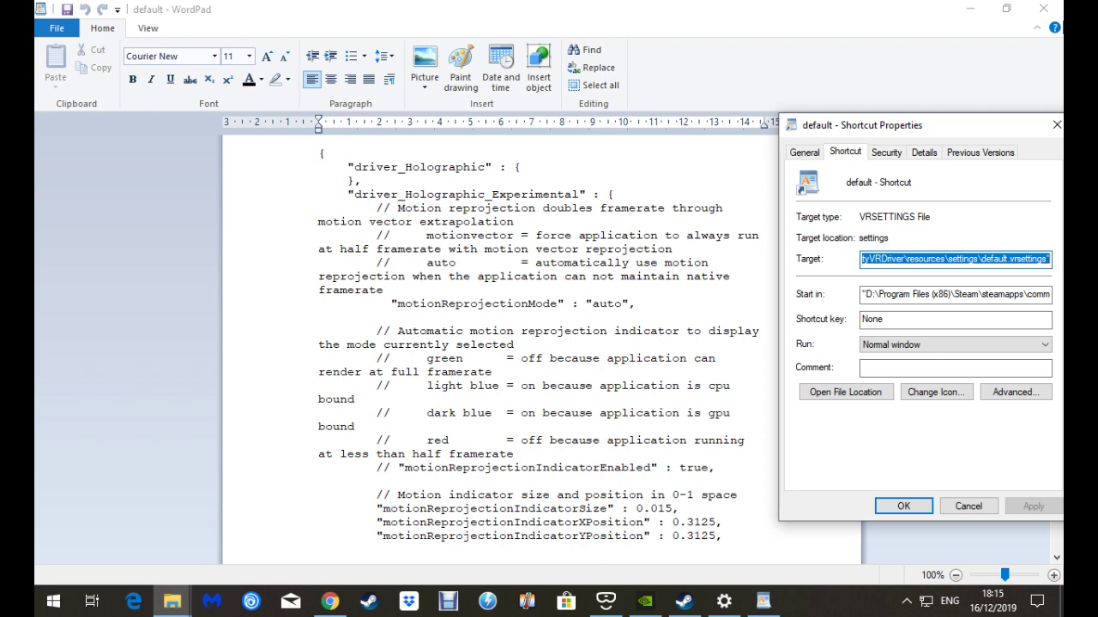
Read the shortcut's full Start in path through to its steamapps folder on drive D
{"action": "left_click_drag", "start_coordinate": [951, 129], "coordinate": [875, 126]}
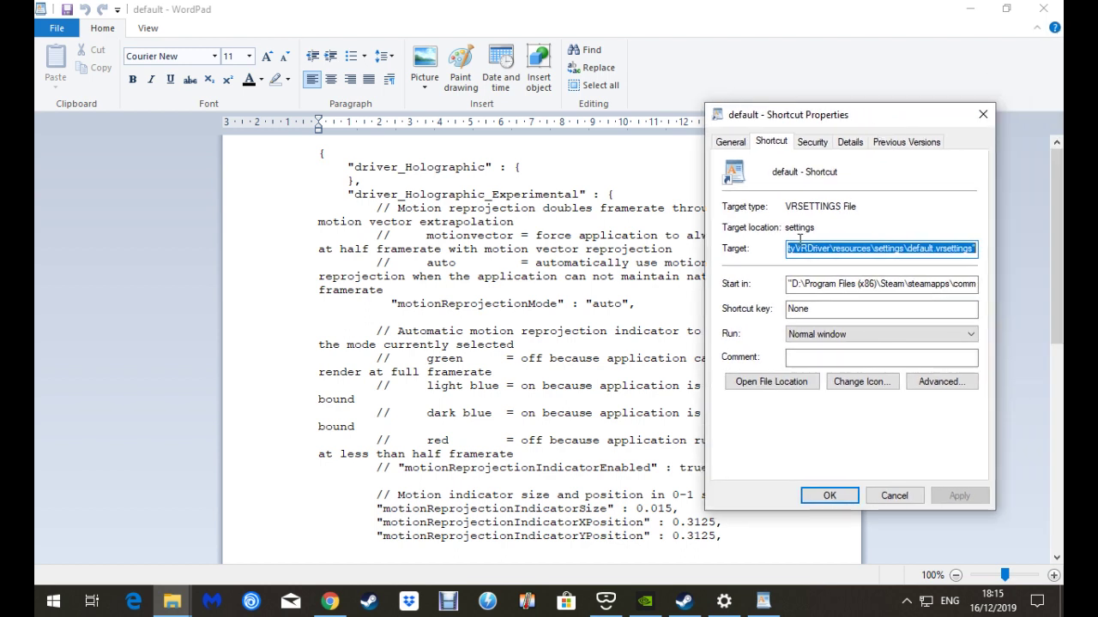
{"action": "left_click", "coordinate": [800, 285]}
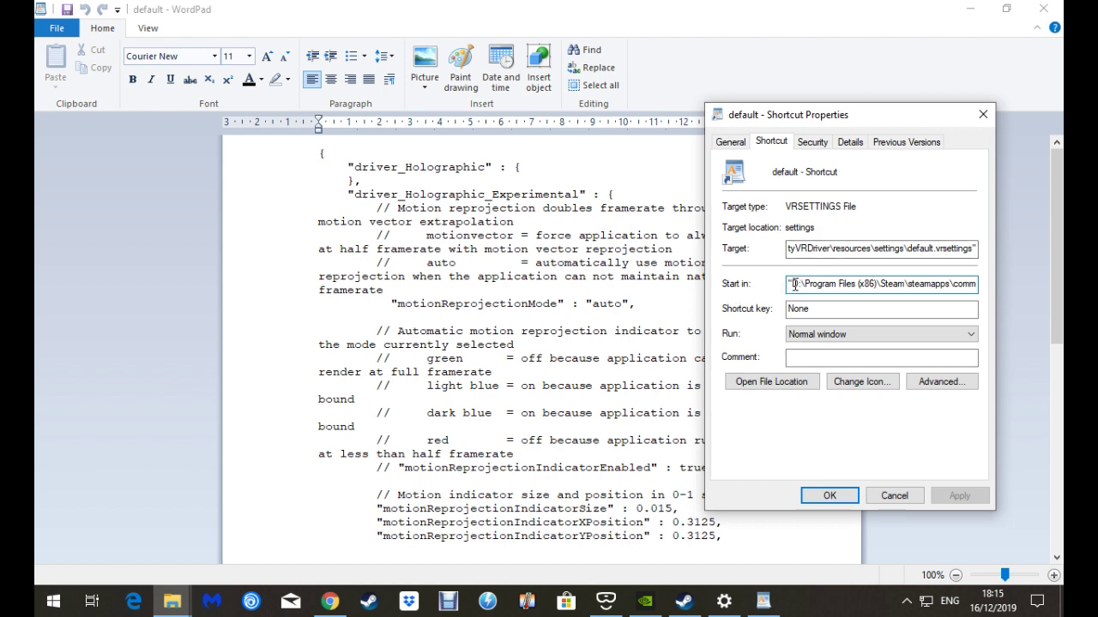
{"action": "left_click_drag", "start_coordinate": [791, 286], "coordinate": [809, 286]}
{"action": "left_click_drag", "start_coordinate": [907, 285], "coordinate": [933, 286]}
{"action": "left_click", "coordinate": [933, 286]}
{"action": "key", "text": "Right"}
{"action": "key", "text": "Right"}
{"action": "key", "text": "Right"}
{"action": "key", "text": "Right"}
{"action": "key", "text": "Right"}
{"action": "key", "text": "Right"}
{"action": "key", "text": "Right"}
{"action": "key", "text": "Right"}
{"action": "key", "text": "Right"}
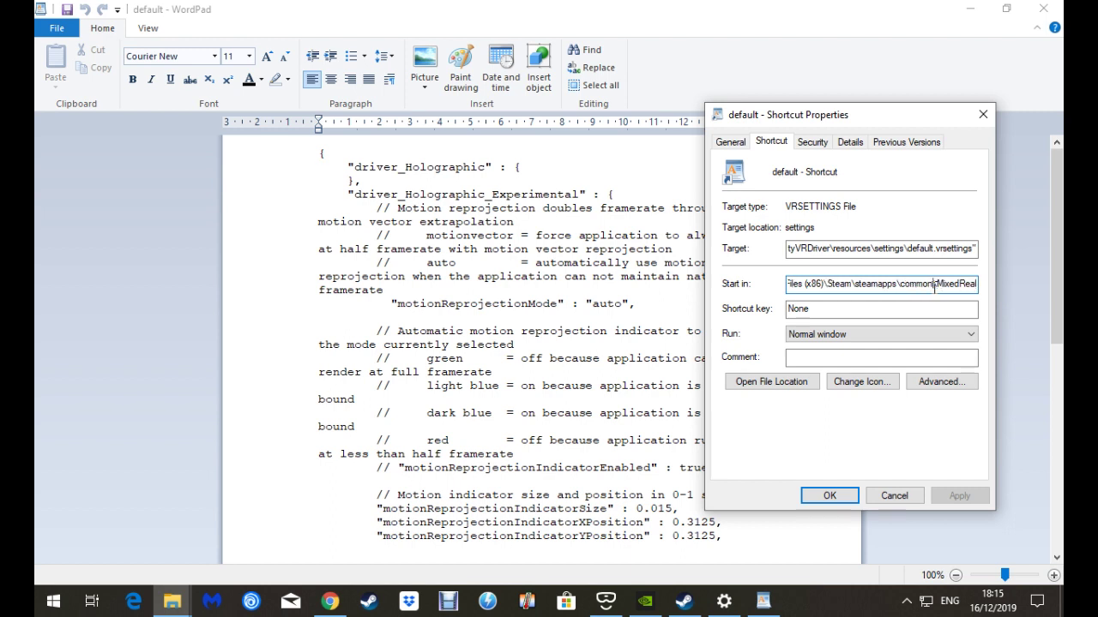
{"action": "key", "text": "Right"}
{"action": "key", "text": "Right"}
{"action": "key", "text": "Right"}
{"action": "key", "text": "Right"}
{"action": "key", "text": "Right"}
{"action": "key", "text": "Right"}
{"action": "key", "text": "Right"}
{"action": "key", "text": "Right"}
{"action": "key", "text": "Right"}
{"action": "key", "text": "Right"}
{"action": "key", "text": "Right"}
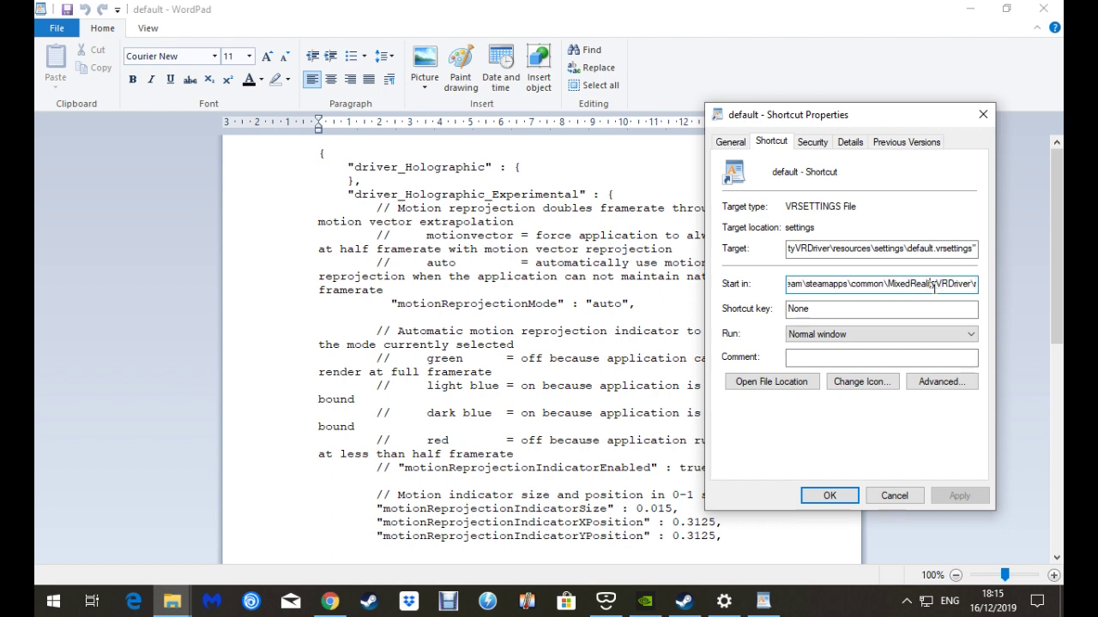
{"action": "key", "text": "Right"}
{"action": "key", "text": "Right"}
{"action": "key", "text": "Right"}
{"action": "key", "text": "Right"}
{"action": "key", "text": "Right"}
{"action": "key", "text": "Right"}
{"action": "key", "text": "Right"}
{"action": "key", "text": "Right"}
{"action": "key", "text": "Right"}
{"action": "key", "text": "Right"}
{"action": "key", "text": "Right"}
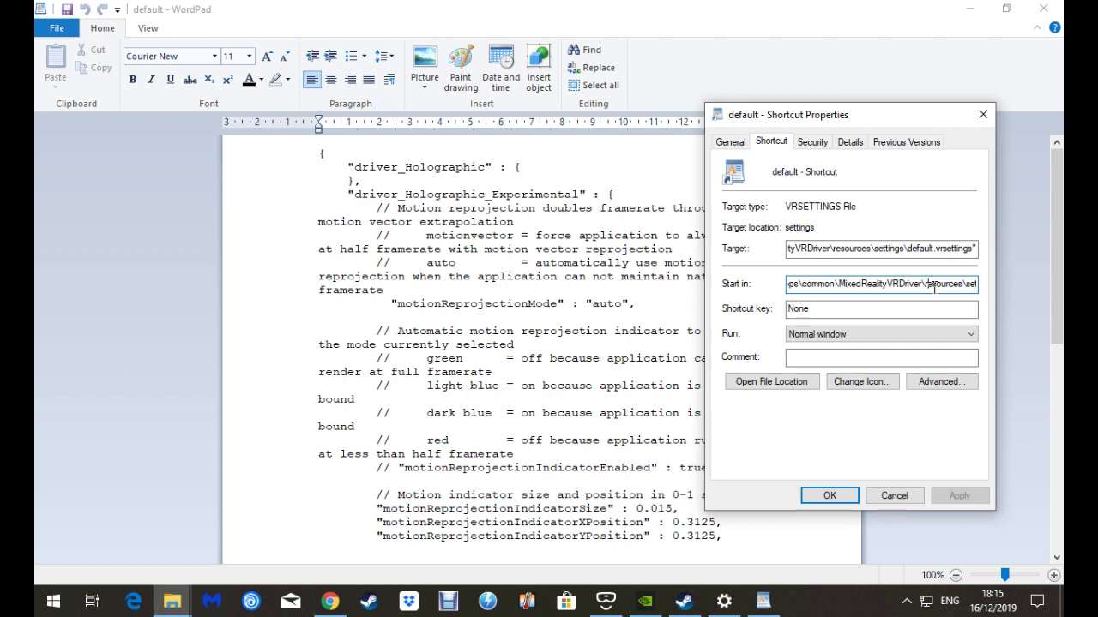
{"action": "key", "text": "Right"}
{"action": "key", "text": "Right"}
{"action": "key", "text": "Right"}
{"action": "key", "text": "Right"}
{"action": "key", "text": "Right"}
{"action": "key", "text": "Right"}
{"action": "key", "text": "Right"}
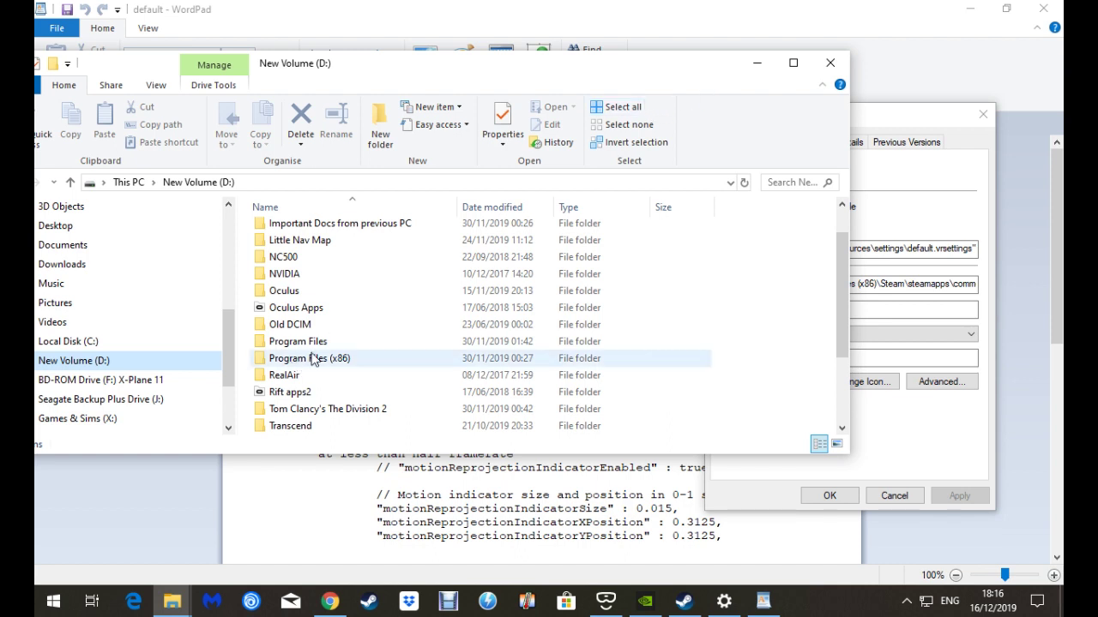
{"action": "left_click_drag", "start_coordinate": [407, 74], "coordinate": [307, 73]}
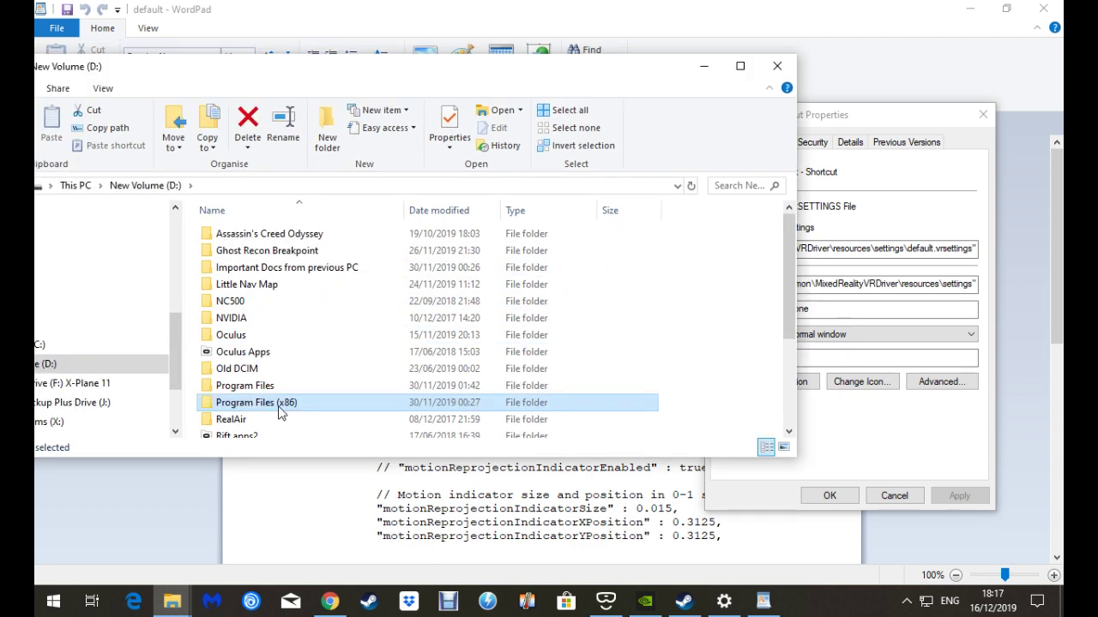
Navigate to Program Files (x86)\Steam\steamapps\common\MixedRealityVRDriver\resources\settings on D:
{"action": "double_click", "coordinate": [279, 408]}
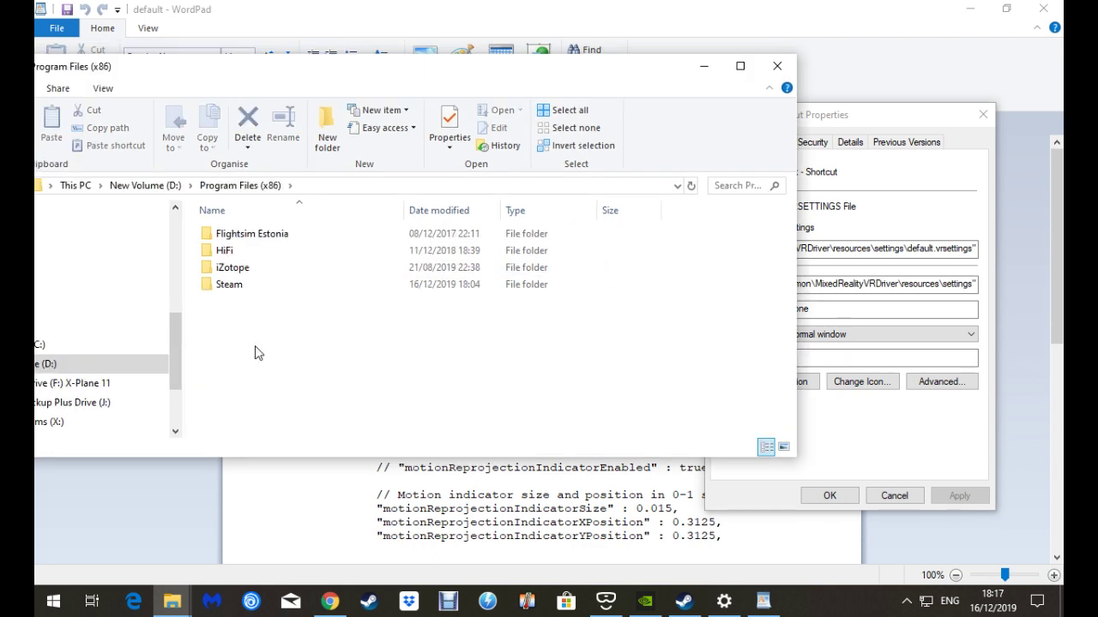
{"action": "double_click", "coordinate": [241, 295]}
{"action": "scroll", "coordinate": [277, 365], "scroll_direction": "down", "scroll_amount": 1}
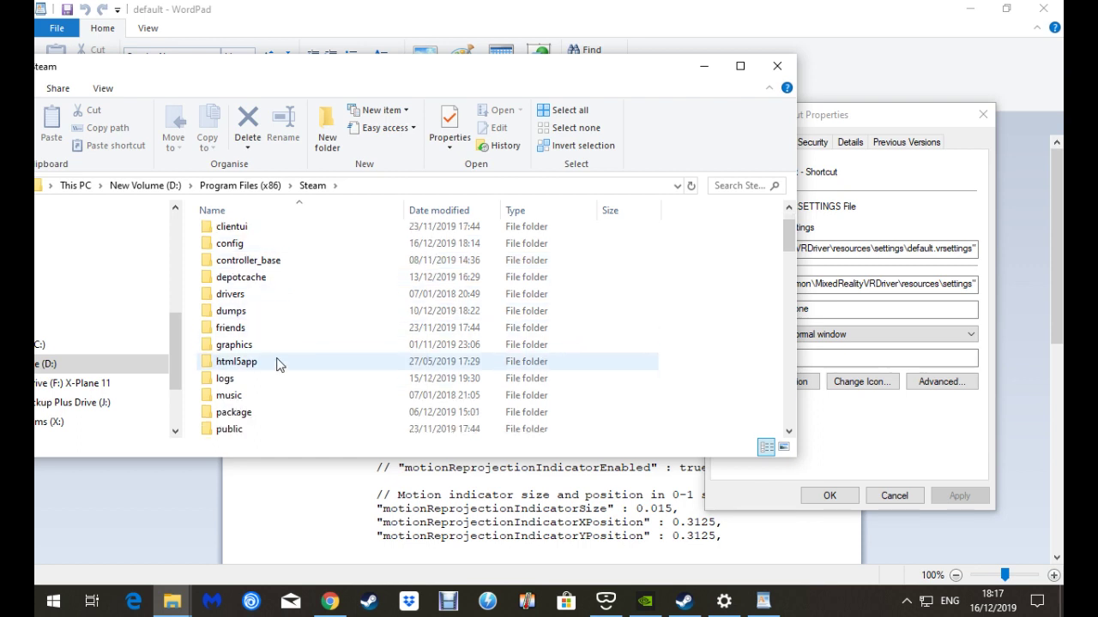
{"action": "scroll", "coordinate": [279, 367], "scroll_direction": "down", "scroll_amount": 4}
{"action": "double_click", "coordinate": [267, 330]}
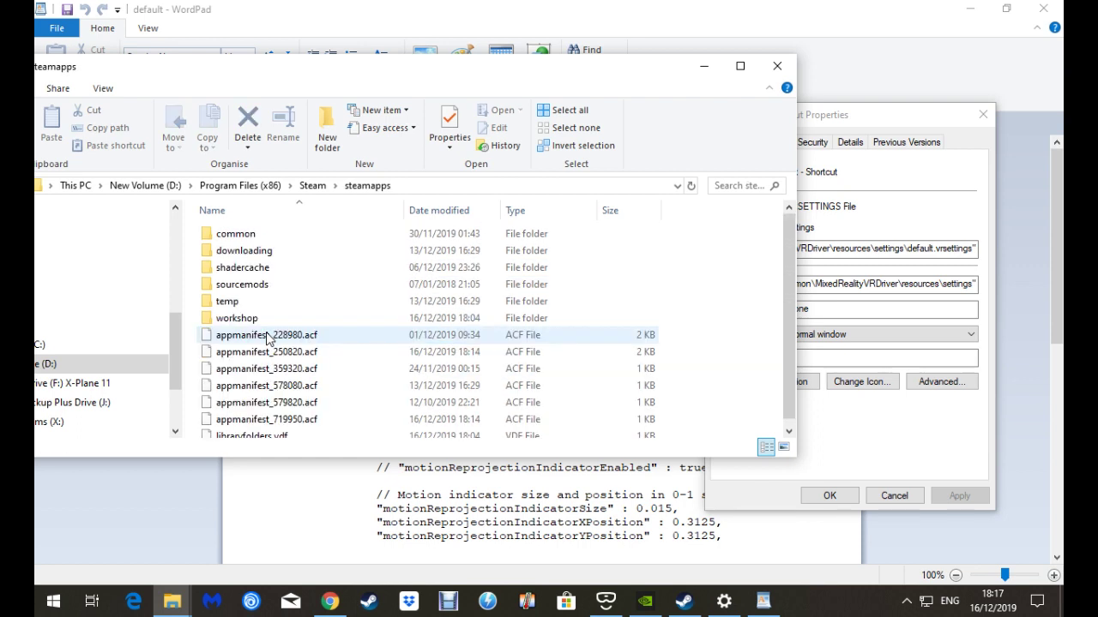
{"action": "double_click", "coordinate": [239, 234]}
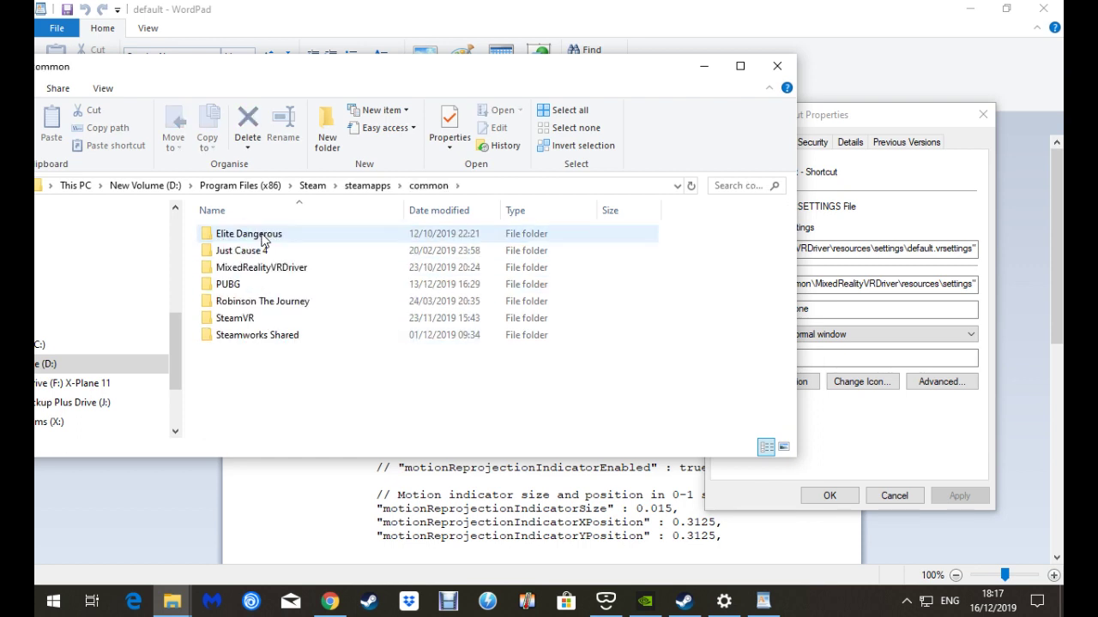
{"action": "double_click", "coordinate": [264, 269]}
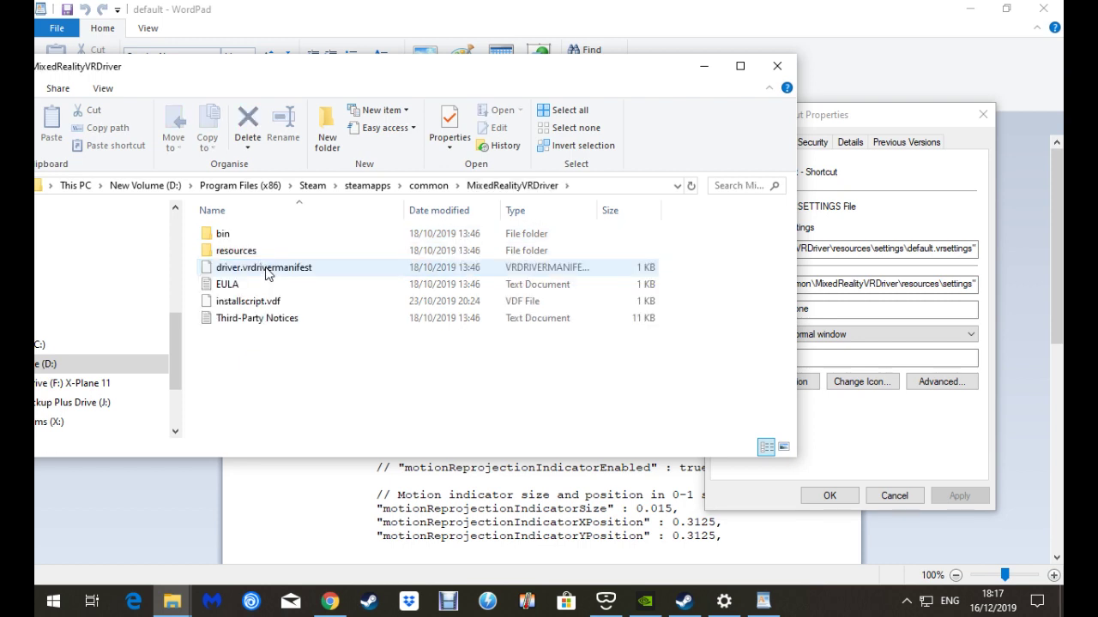
{"action": "double_click", "coordinate": [260, 255]}
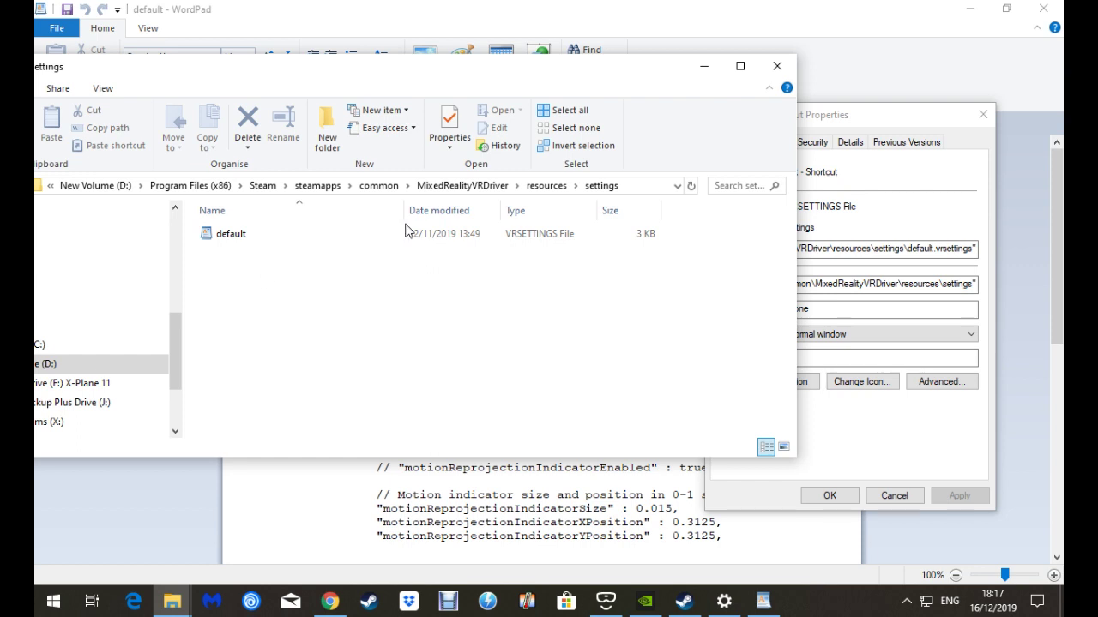
Send the default settings file to the Desktop as a shortcut
{"action": "right_click", "coordinate": [246, 243]}
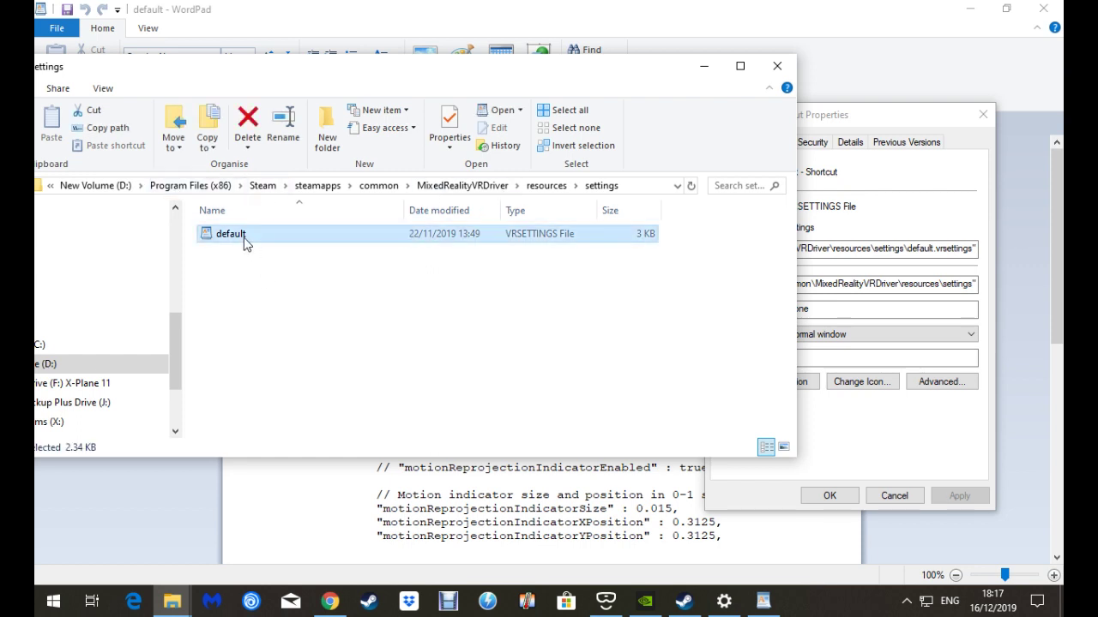
{"action": "mouse_move", "coordinate": [371, 446]}
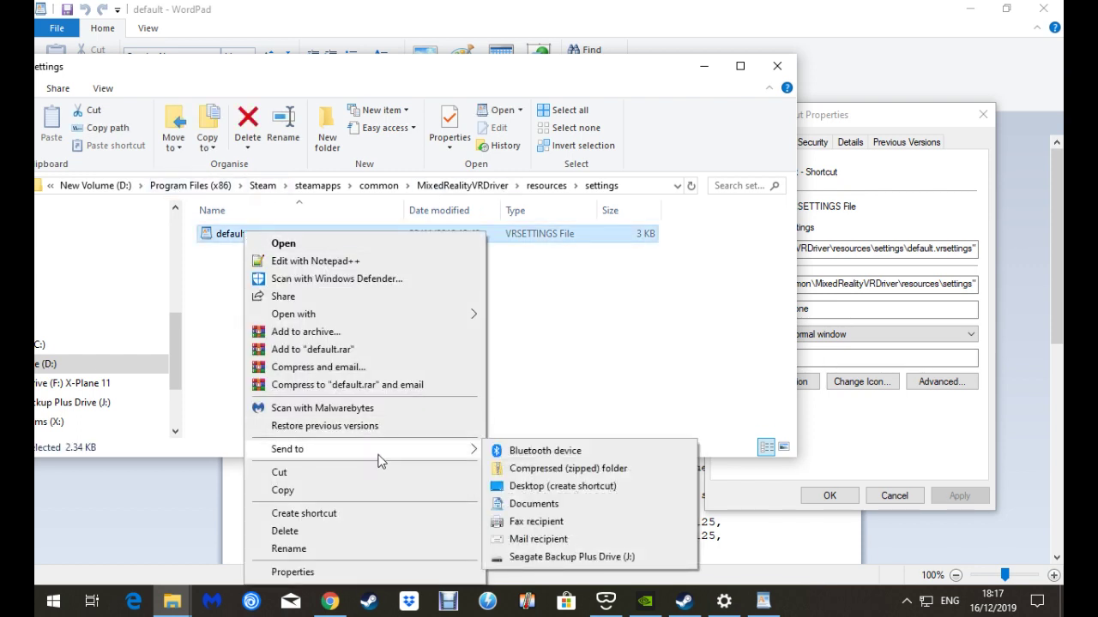
{"action": "left_click", "coordinate": [602, 489]}
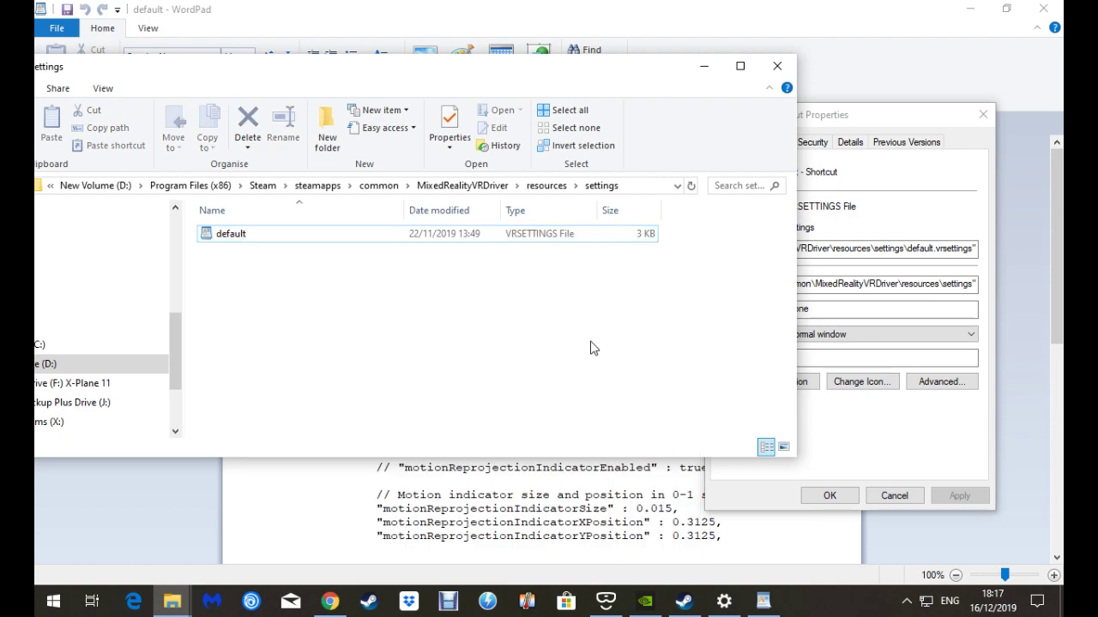
In default.vrsettings, add and then remove // before the motionReprojectionMode line
{"action": "left_click", "coordinate": [577, 20]}
{"action": "scroll", "coordinate": [592, 257], "scroll_direction": "down", "scroll_amount": 9}
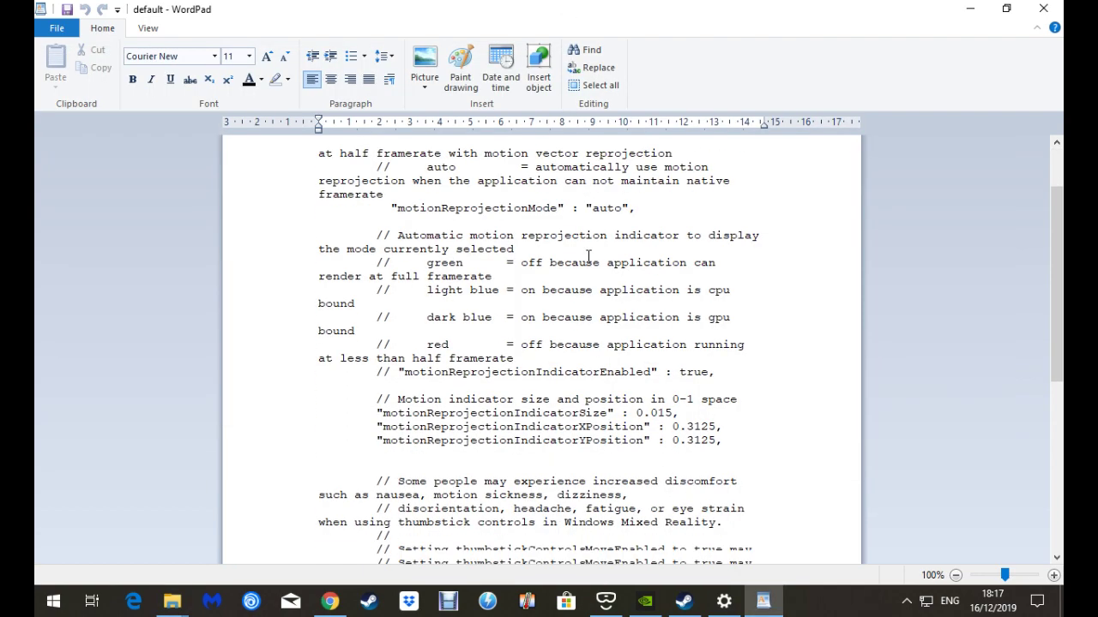
{"action": "scroll", "coordinate": [598, 275], "scroll_direction": "down", "scroll_amount": 1}
{"action": "left_click_drag", "start_coordinate": [1056, 375], "coordinate": [772, 283]}
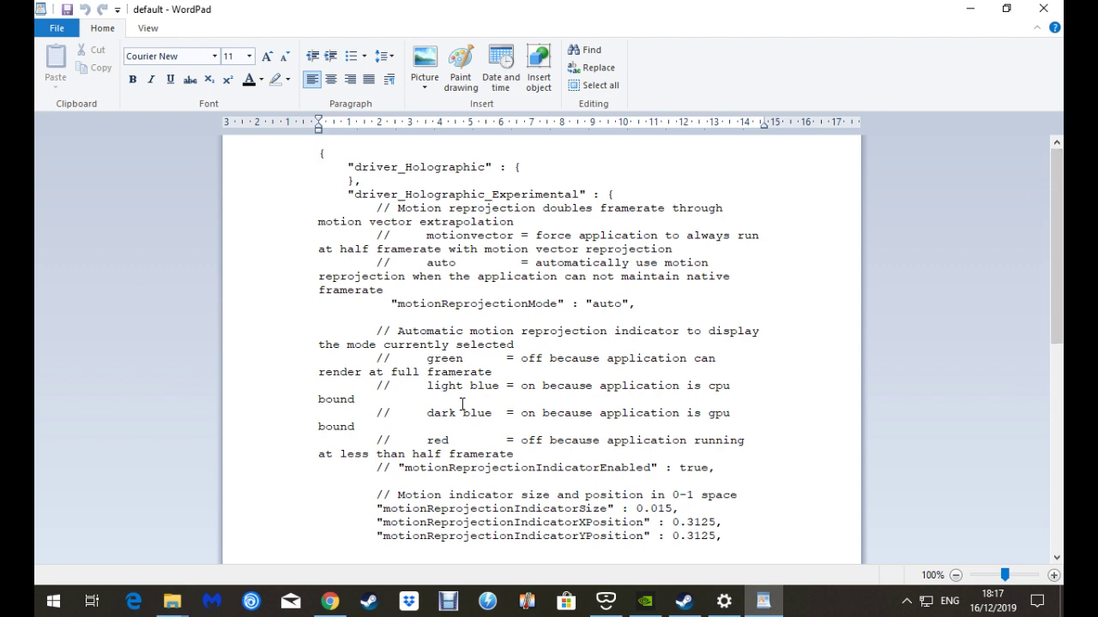
{"action": "left_click_drag", "start_coordinate": [391, 332], "coordinate": [643, 307]}
{"action": "left_click", "coordinate": [380, 335]}
{"action": "left_click", "coordinate": [390, 331]}
{"action": "left_click", "coordinate": [382, 306]}
{"action": "type", "text": "//"}
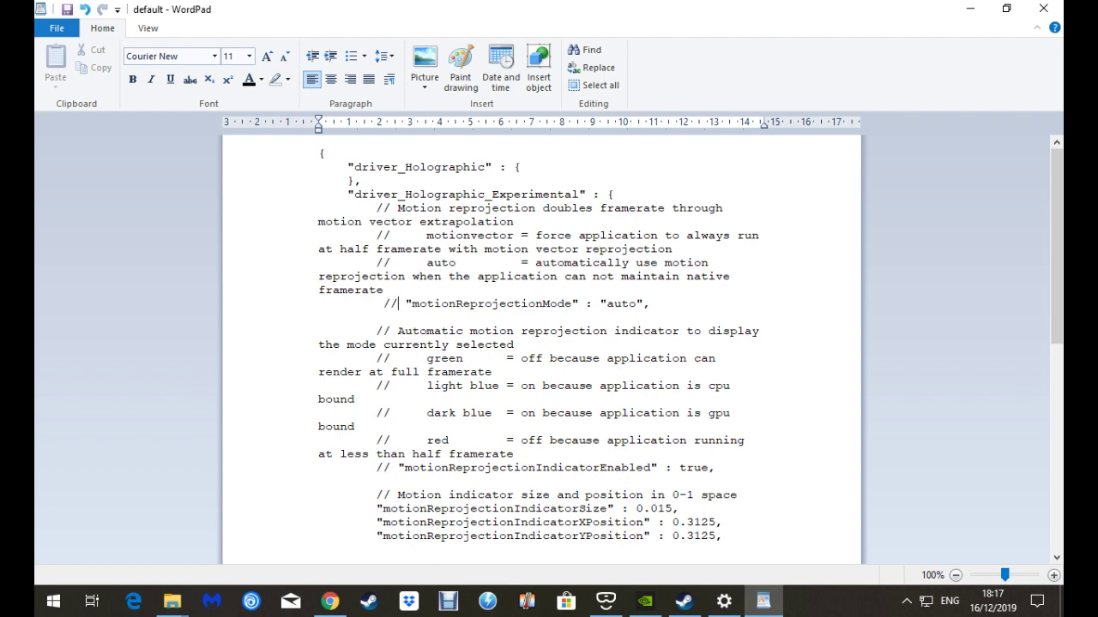
{"action": "key", "text": "BackSpace"}
{"action": "key", "text": "BackSpace"}
{"action": "key", "text": "BackSpace"}
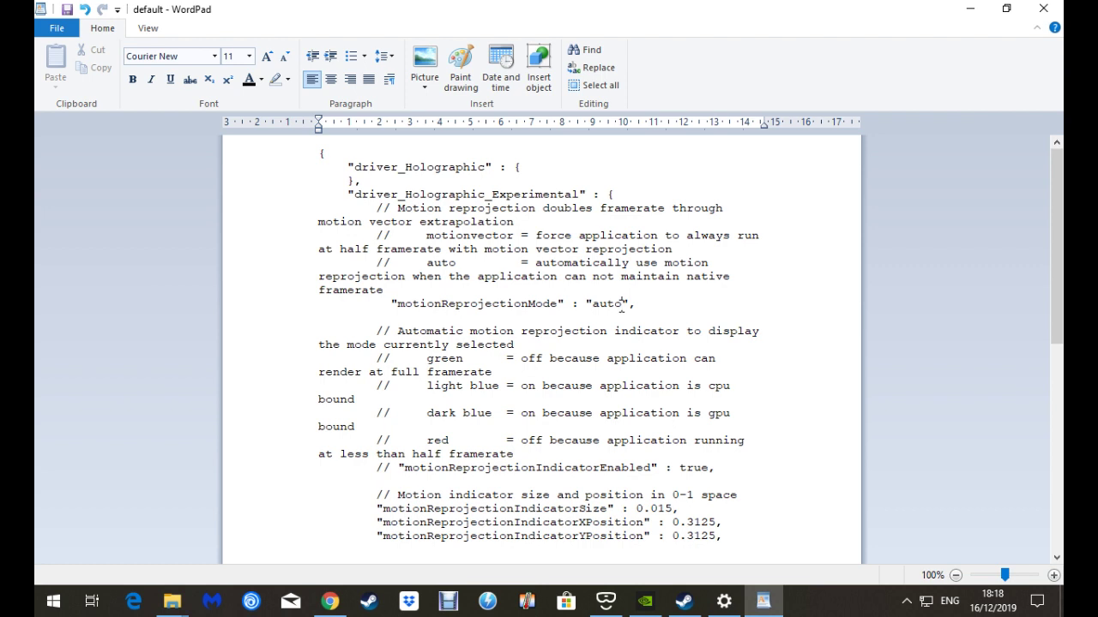
Change motionReprojectionMode's value to motionvector, then restore it to auto
{"action": "key", "text": "BackSpace"}
{"action": "key", "text": "BackSpace"}
{"action": "key", "text": "BackSpace"}
{"action": "key", "text": "BackSpace"}
{"action": "type", "text": "motionvector"}
{"action": "key", "text": "BackSpace"}
{"action": "key", "text": "BackSpace"}
{"action": "key", "text": "BackSpace"}
{"action": "key", "text": "BackSpace"}
{"action": "key", "text": "BackSpace"}
{"action": "key", "text": "BackSpace"}
{"action": "key", "text": "BackSpace"}
{"action": "key", "text": "BackSpace"}
{"action": "key", "text": "BackSpace"}
{"action": "key", "text": "BackSpace"}
{"action": "key", "text": "BackSpace"}
{"action": "key", "text": "BackSpace"}
{"action": "type", "text": "autio"}
{"action": "key", "text": "BackSpace"}
{"action": "key", "text": "BackSpace"}
{"action": "key", "text": "BackSpace"}
{"action": "type", "text": "to"}
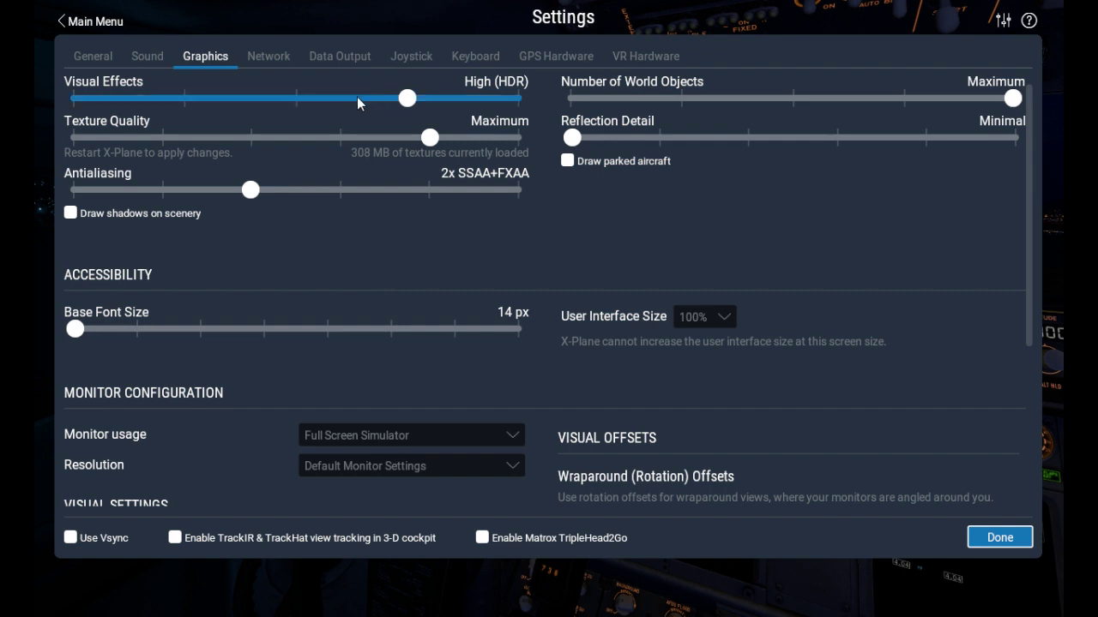
Try Visual Effects at lower and Maximum (HDR+SSAO) levels, settling on High (HDR)
{"action": "left_click", "coordinate": [319, 101]}
{"action": "left_click", "coordinate": [407, 97]}
{"action": "left_click", "coordinate": [483, 96]}
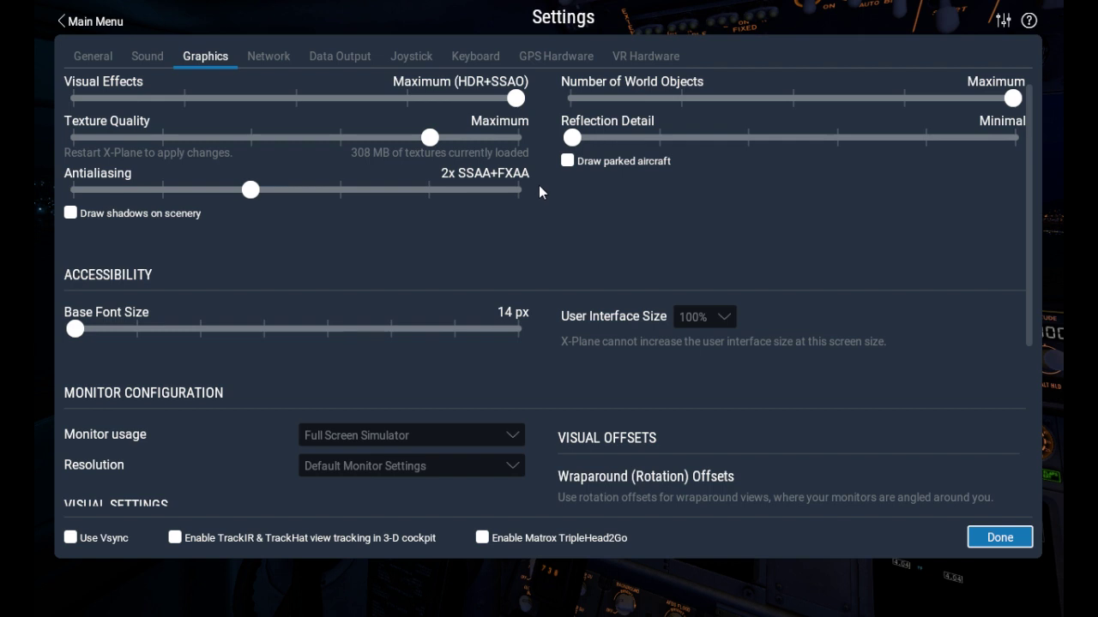
{"action": "left_click", "coordinate": [411, 100]}
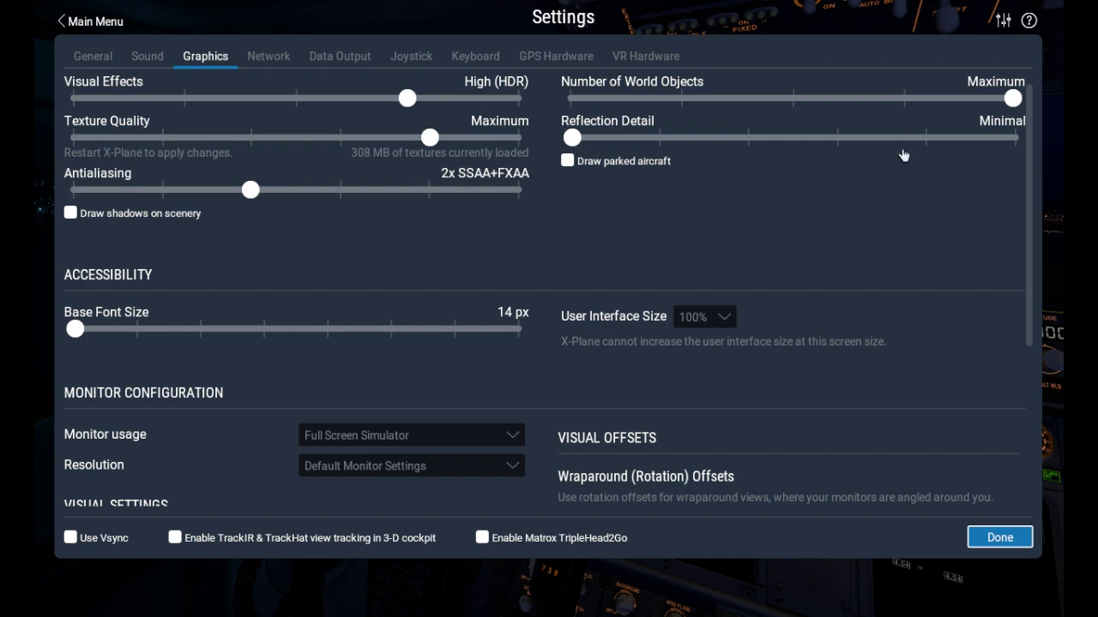
{"action": "left_click", "coordinate": [908, 99]}
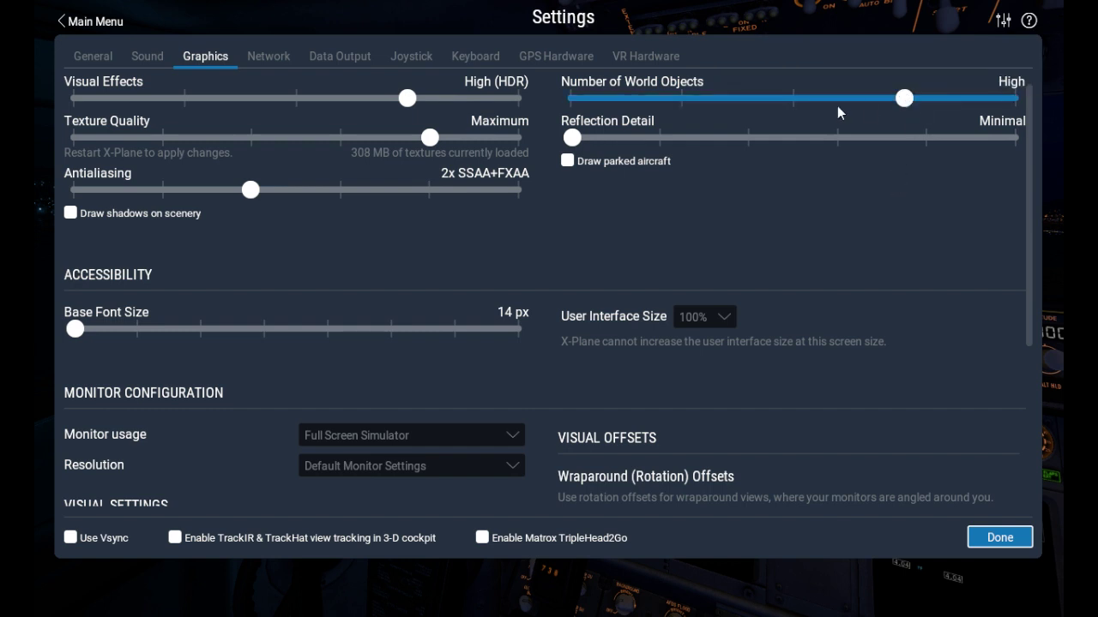
{"action": "left_click", "coordinate": [807, 101]}
{"action": "left_click", "coordinate": [896, 101]}
{"action": "left_click", "coordinate": [966, 101]}
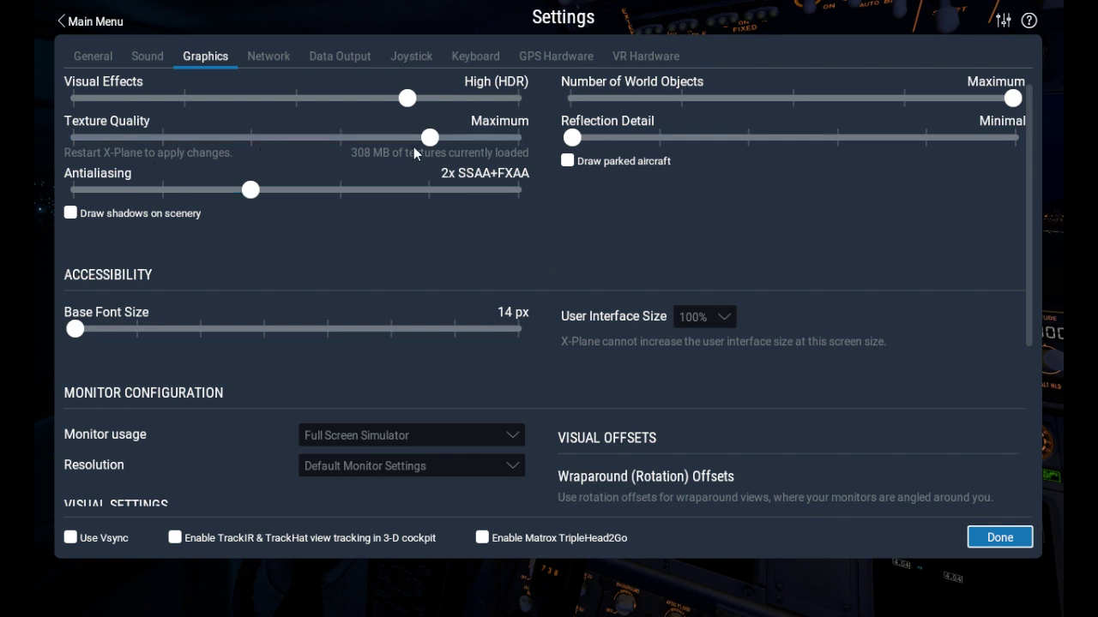
{"action": "mouse_move", "coordinate": [446, 146]}
{"action": "left_click", "coordinate": [343, 137]}
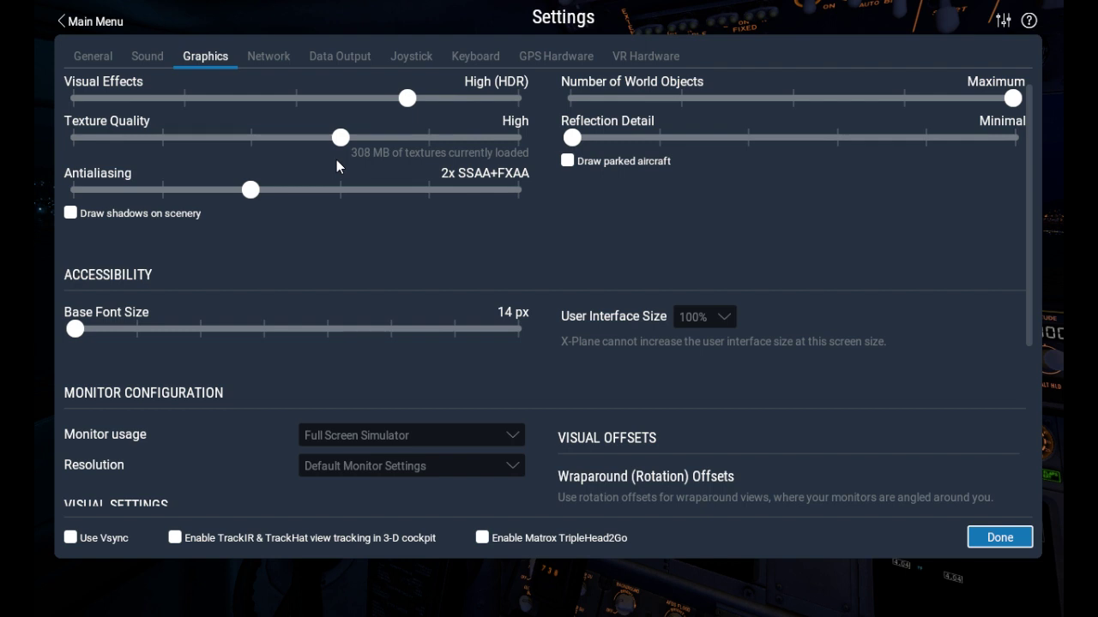
{"action": "left_click", "coordinate": [424, 139]}
{"action": "left_click_drag", "start_coordinate": [425, 139], "coordinate": [360, 139]}
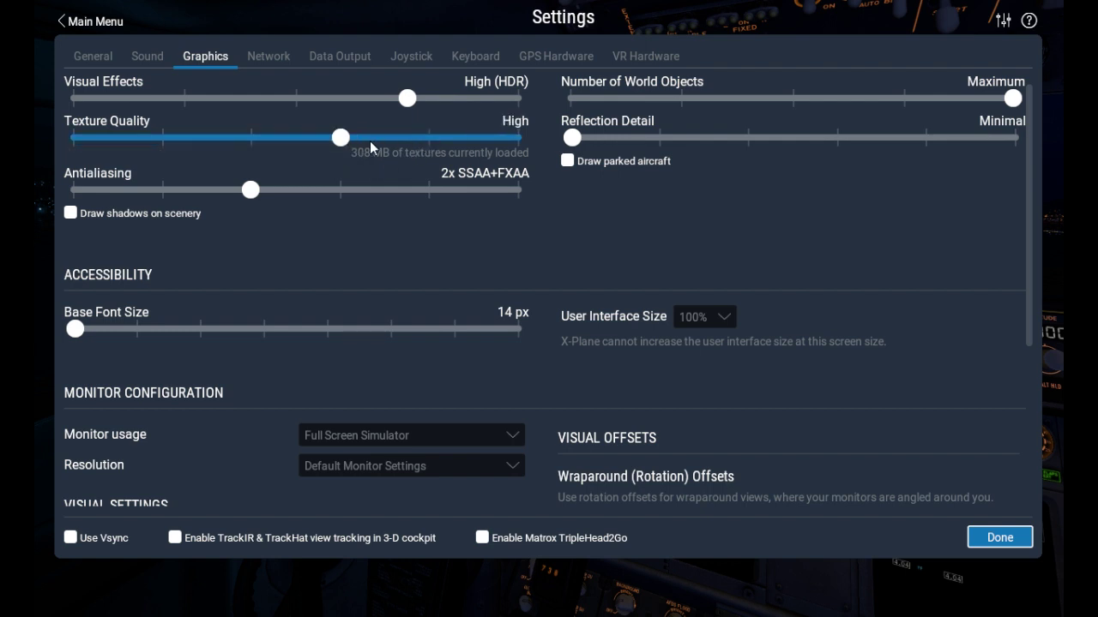
{"action": "left_click", "coordinate": [430, 139]}
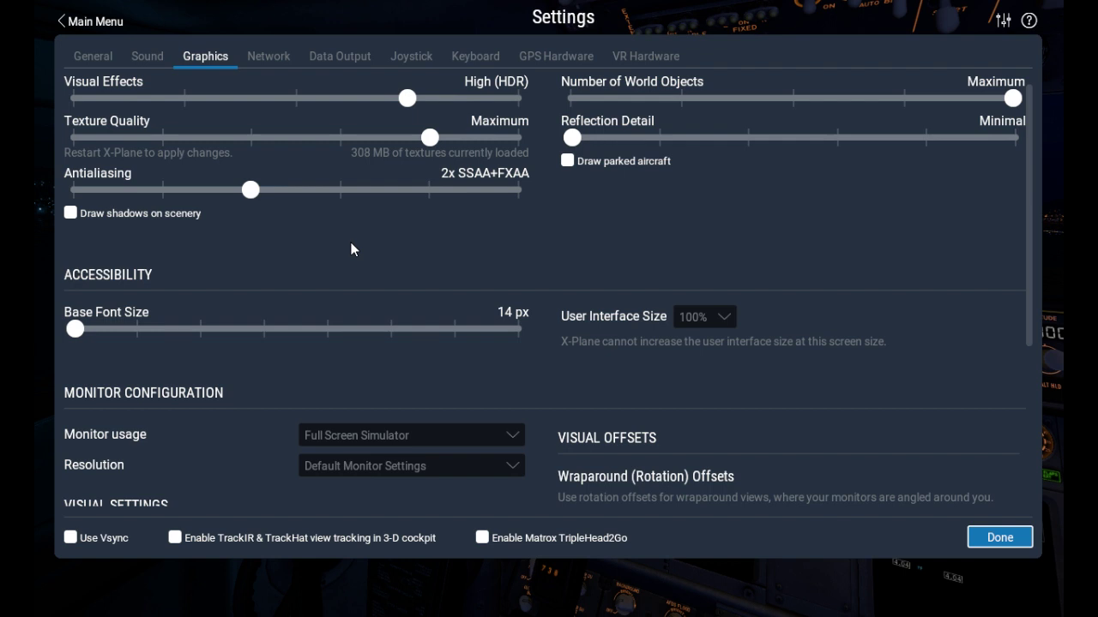
Compare antialiasing at FXAA, None and 2x SSAA+FXAA, ending at 4x SSAA
{"action": "left_click", "coordinate": [155, 191]}
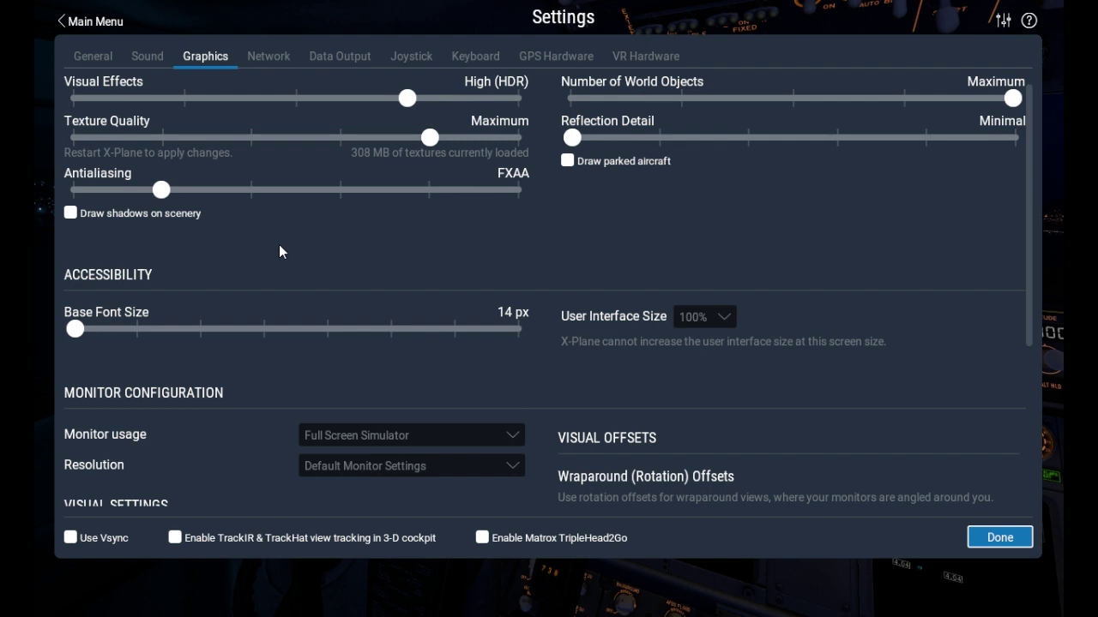
{"action": "left_click", "coordinate": [83, 190]}
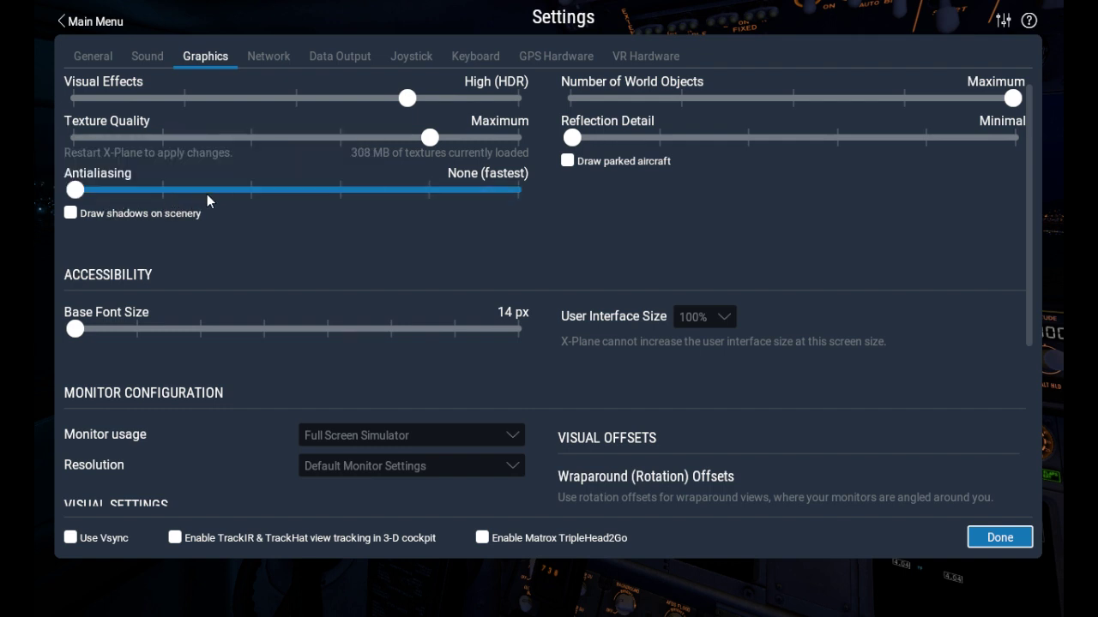
{"action": "left_click", "coordinate": [239, 189]}
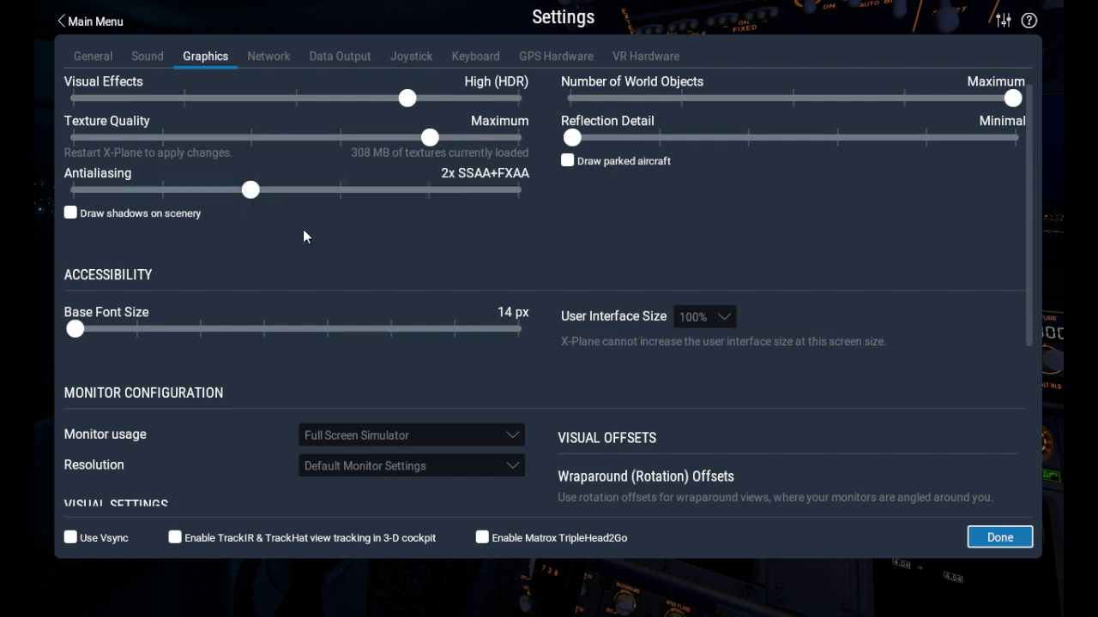
{"action": "left_click", "coordinate": [341, 189]}
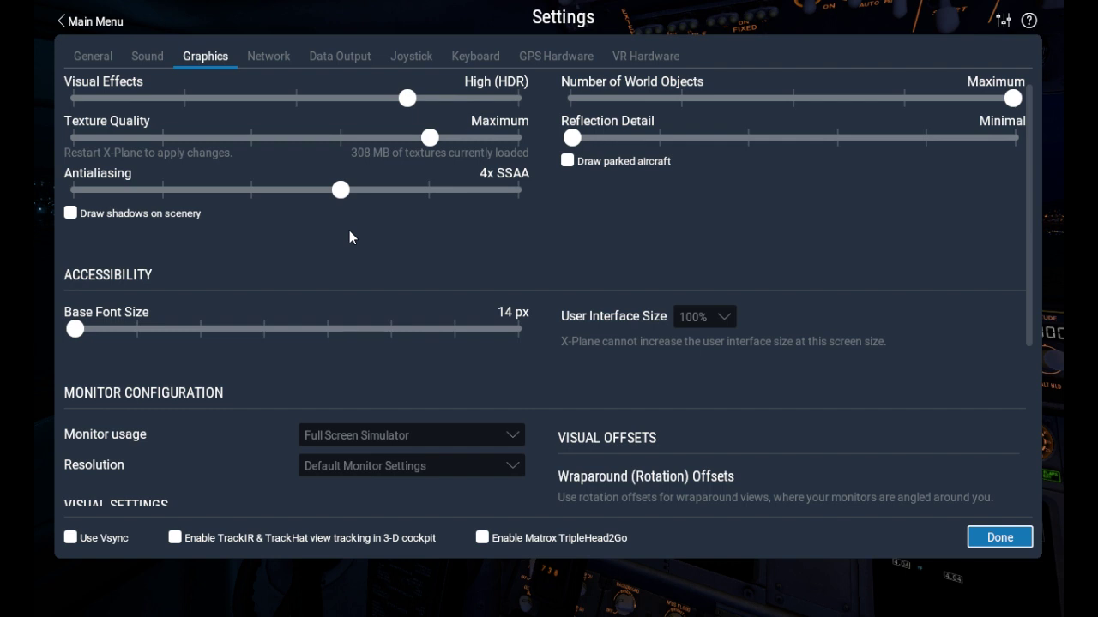
Drop antialiasing from 4x SSAA back to 2x SSAA+FXAA
{"action": "left_click", "coordinate": [251, 188]}
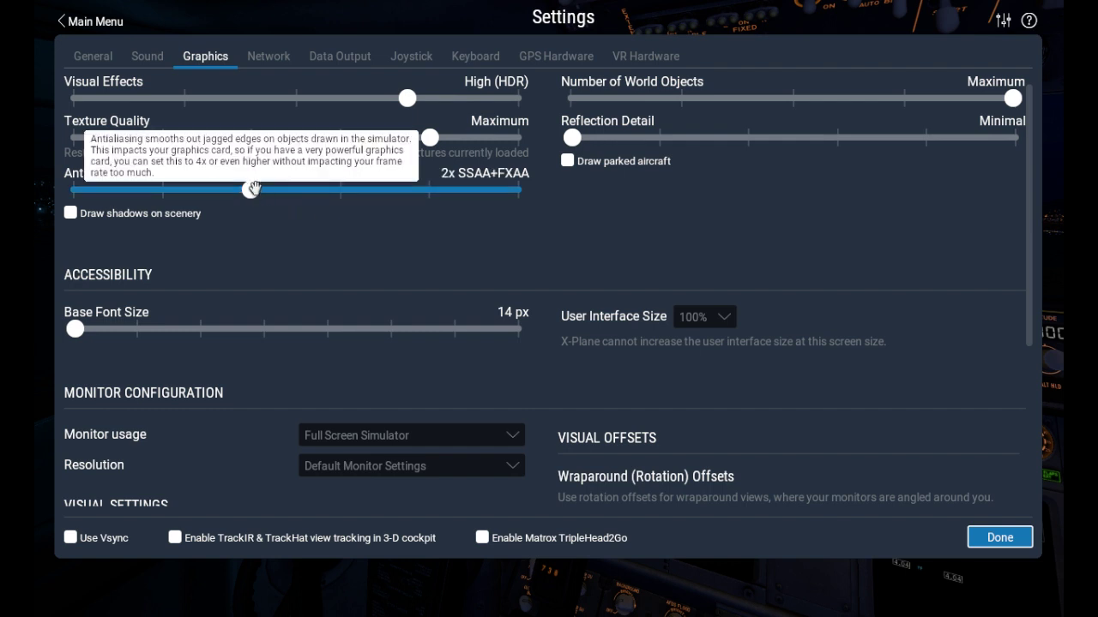